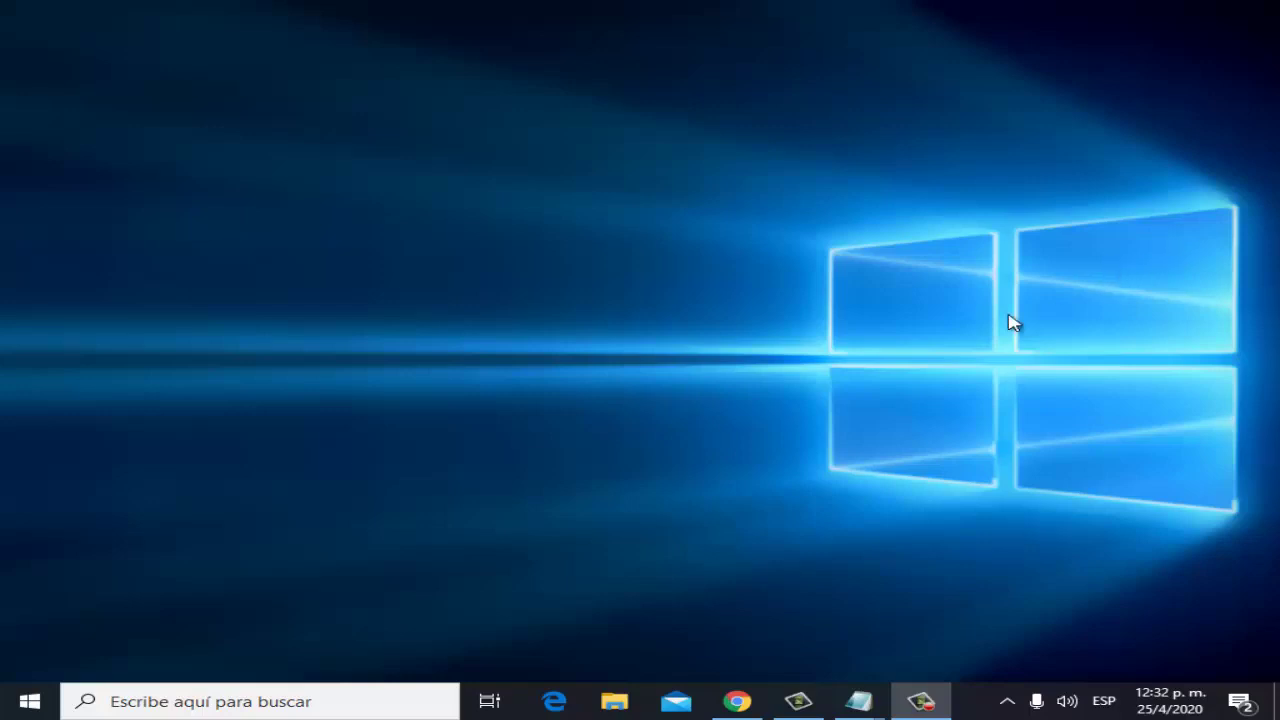
Open the advanced options of the Microsoft Store app in the Windows Settings list of installed applications
click(29, 692)
mouse_move(34, 630)
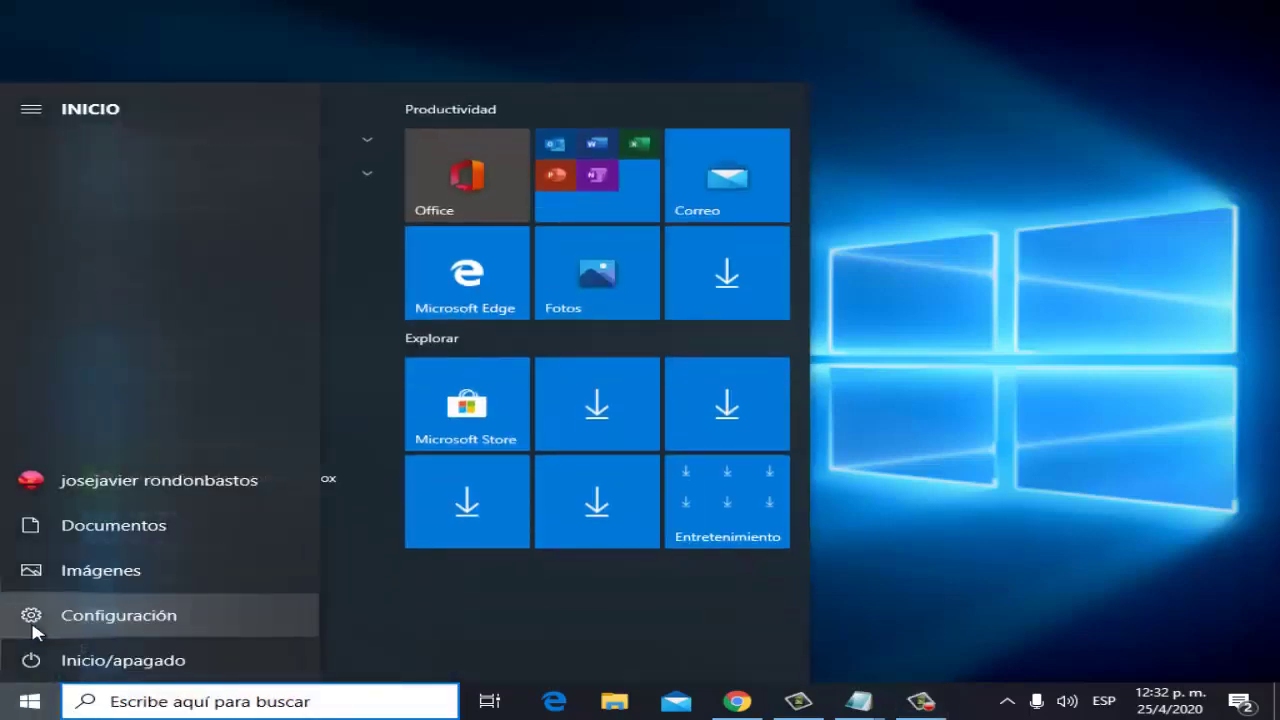
click(118, 615)
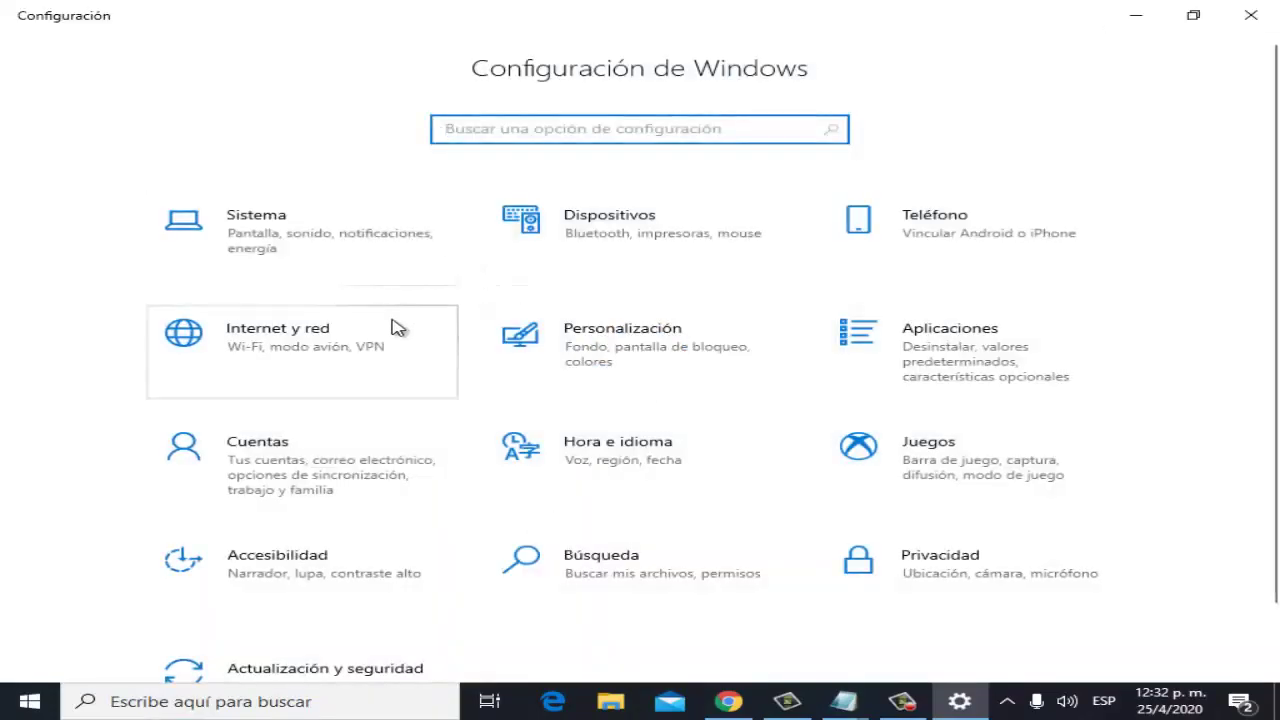
click(958, 370)
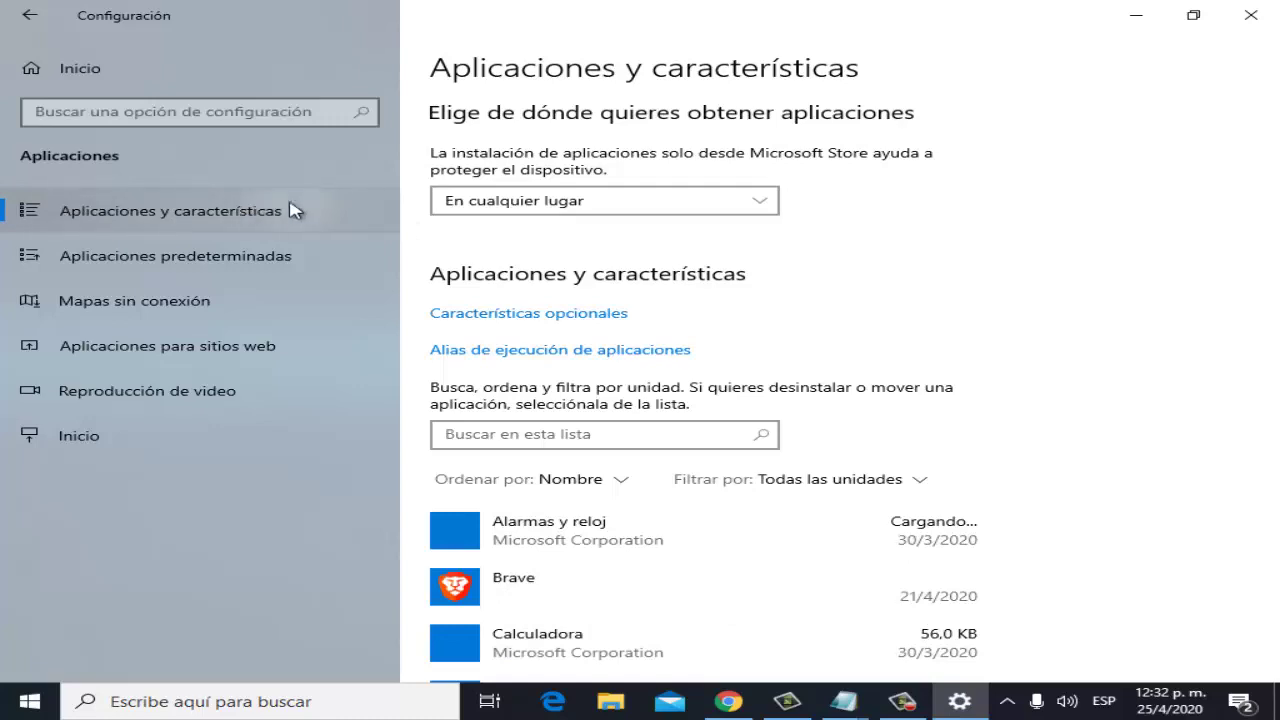
scroll(1100, 480, down, 10)
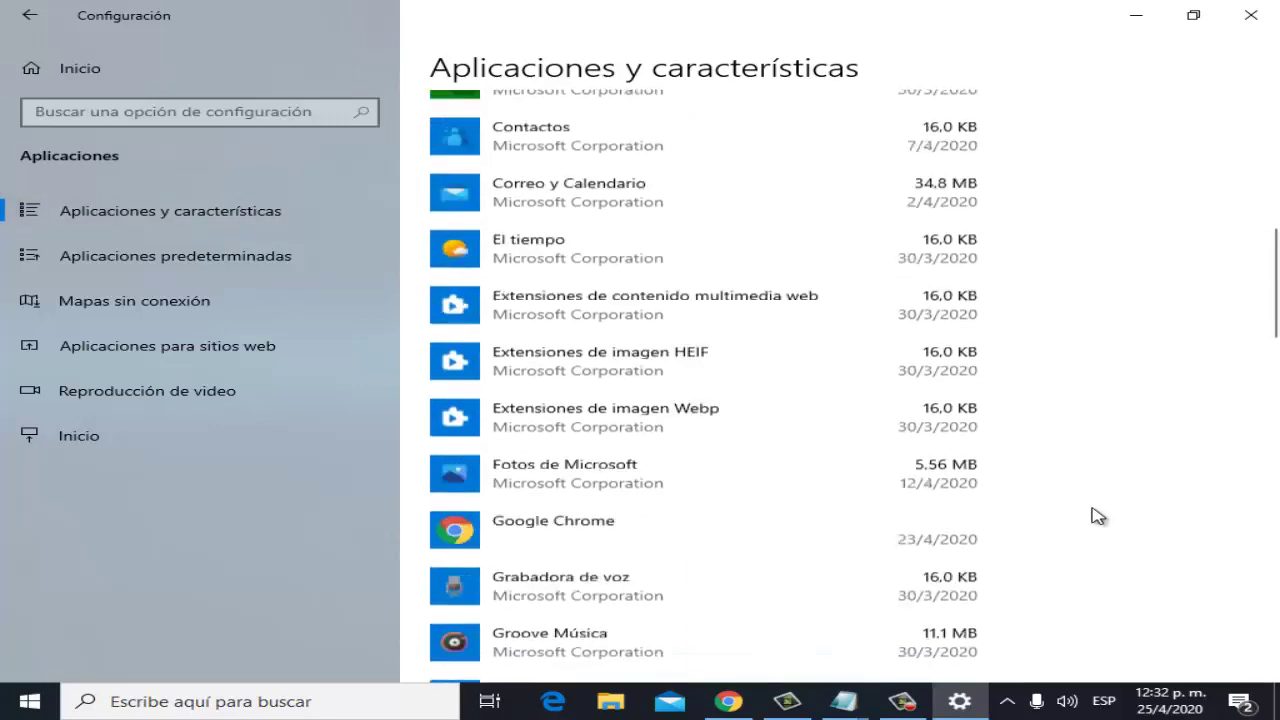
scroll(900, 518, down, 6)
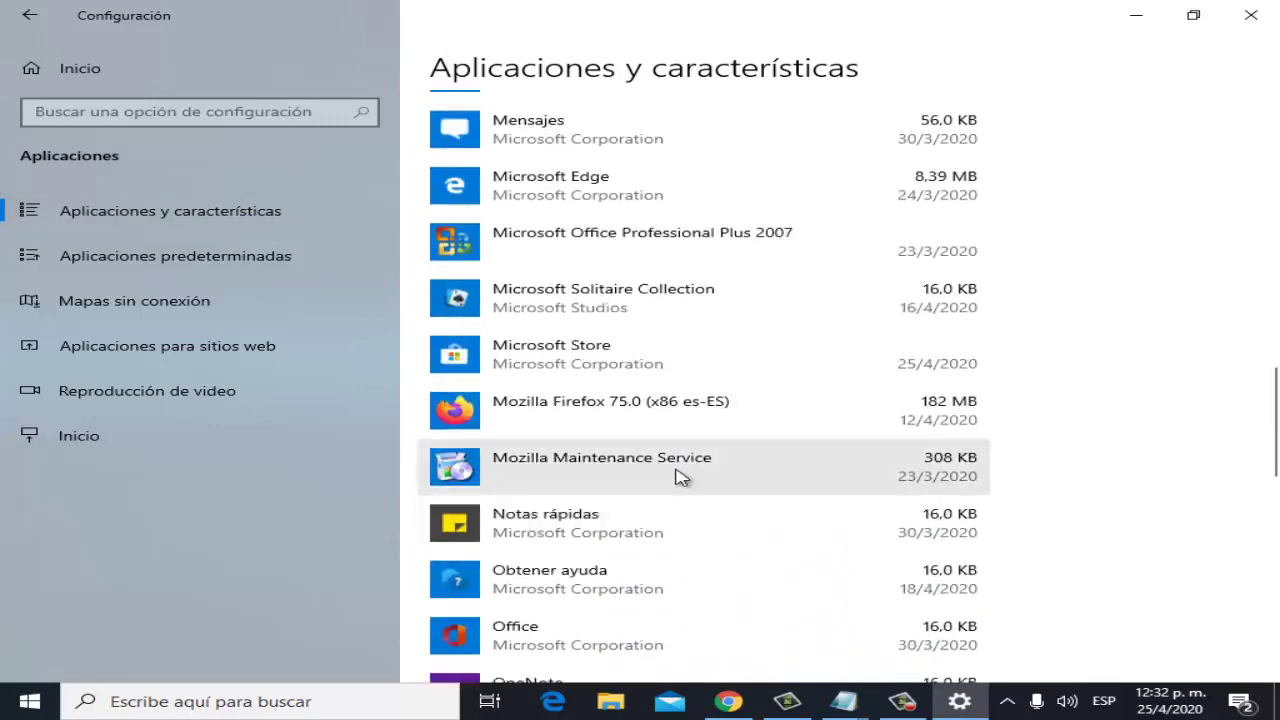
click(530, 363)
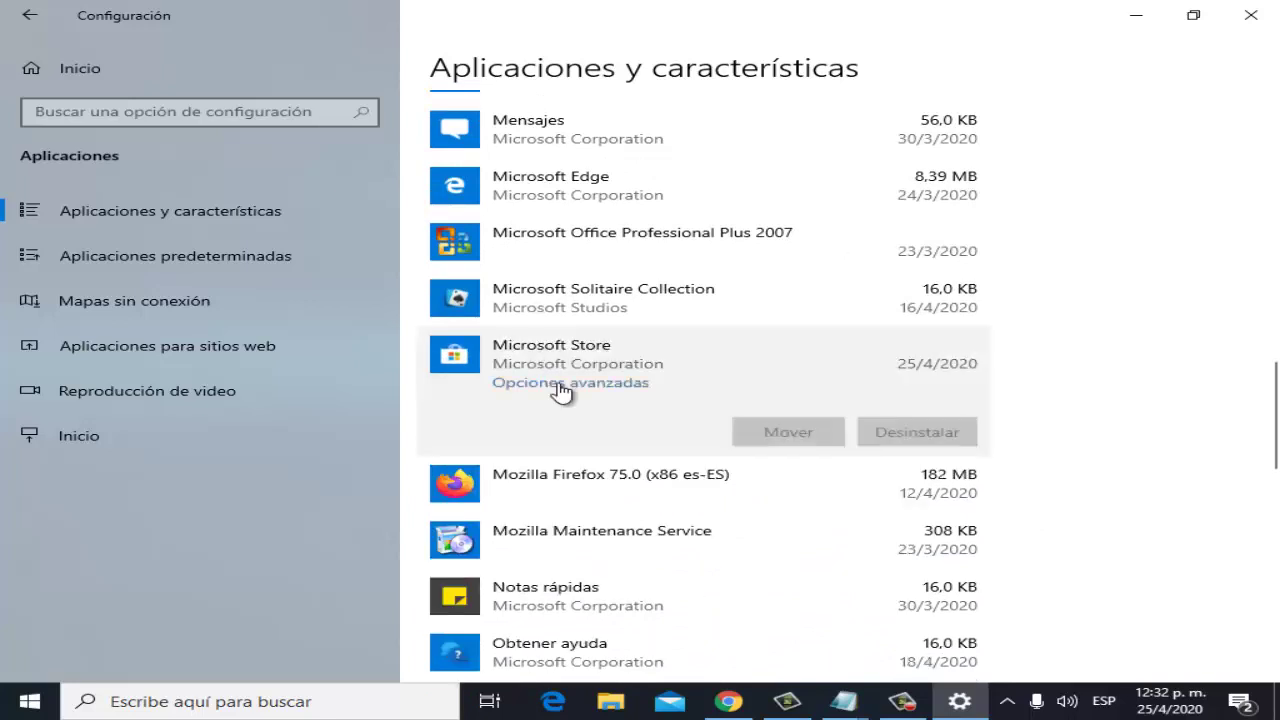
click(563, 385)
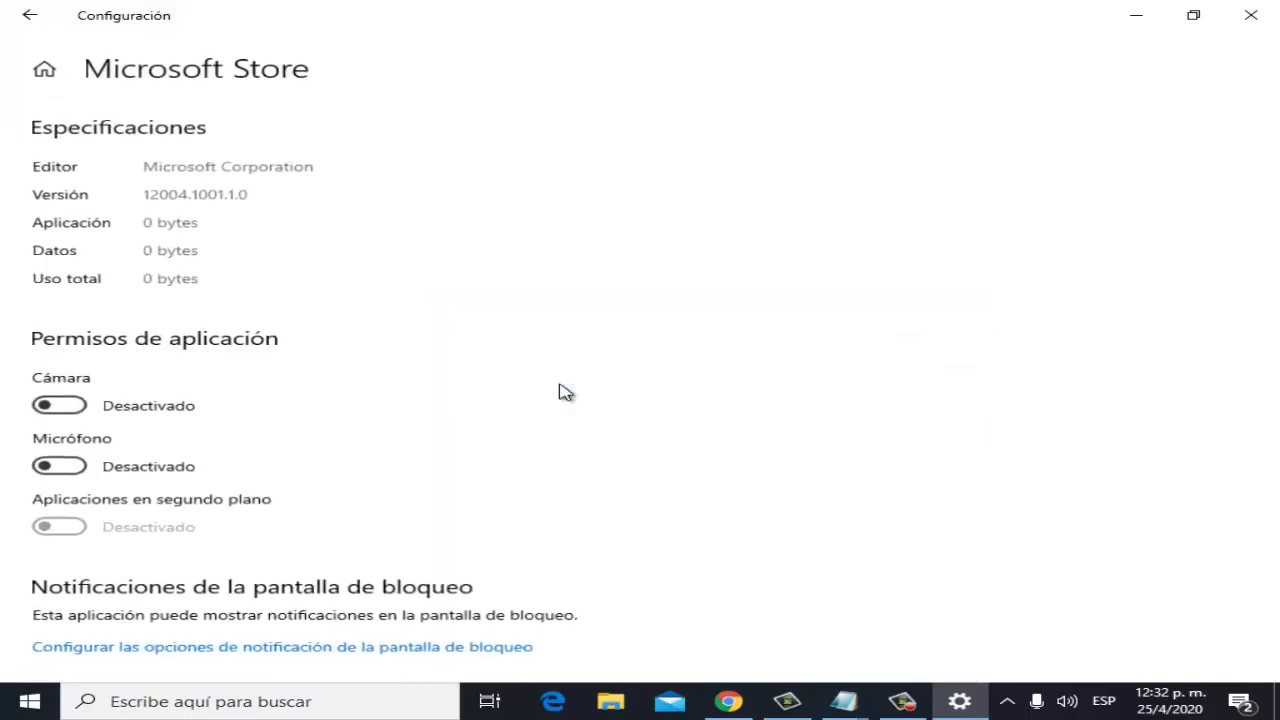
Reset the Microsoft Store app, confirming the removal of its data, and close Settings
scroll(480, 390, down, 6)
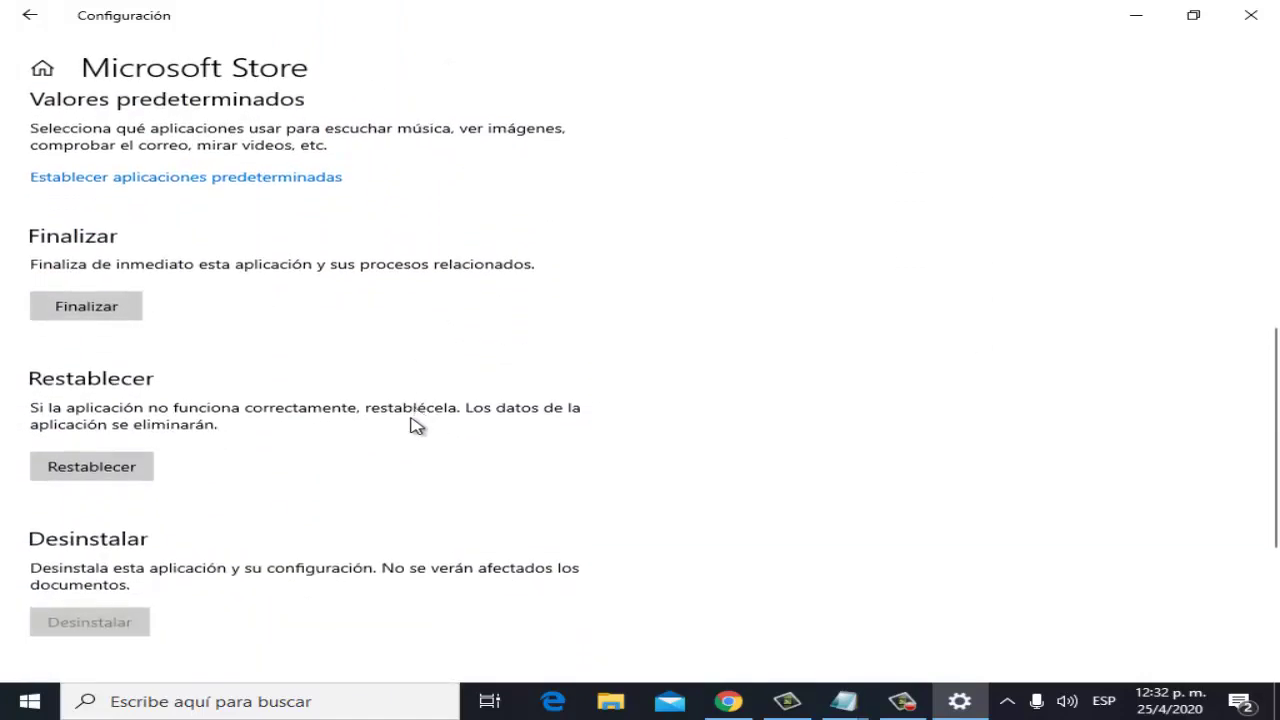
click(125, 456)
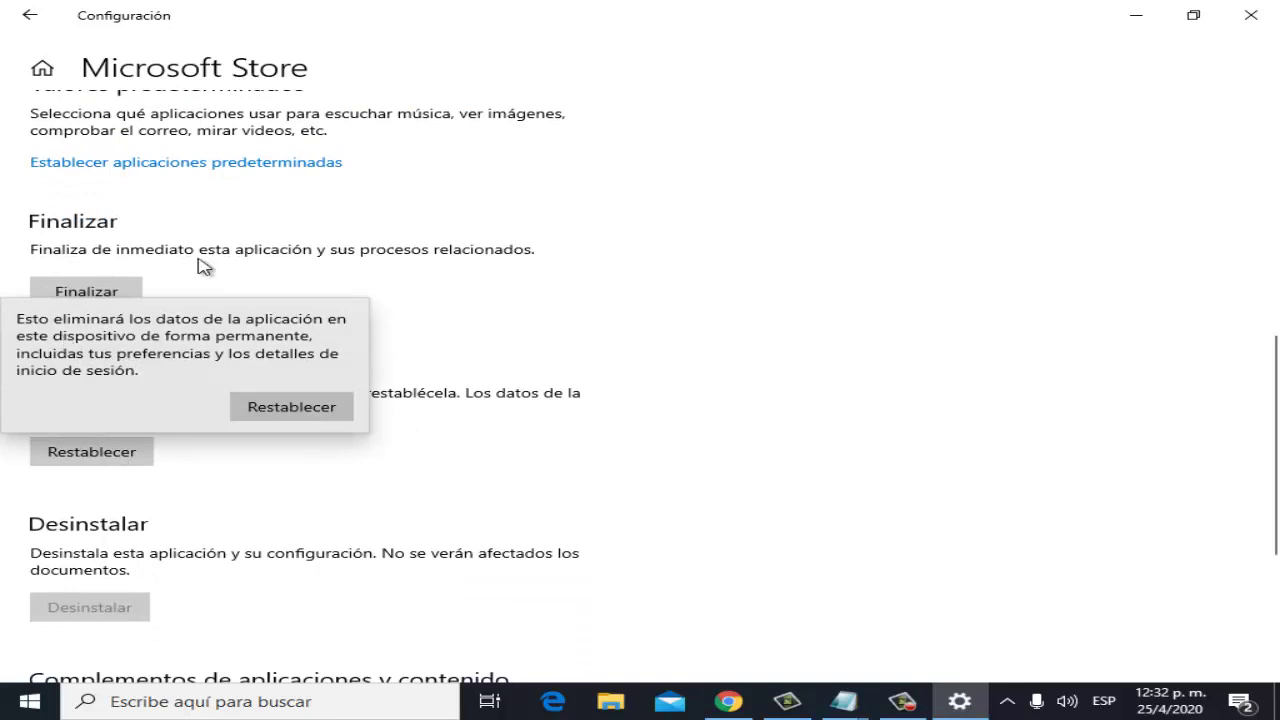
click(332, 408)
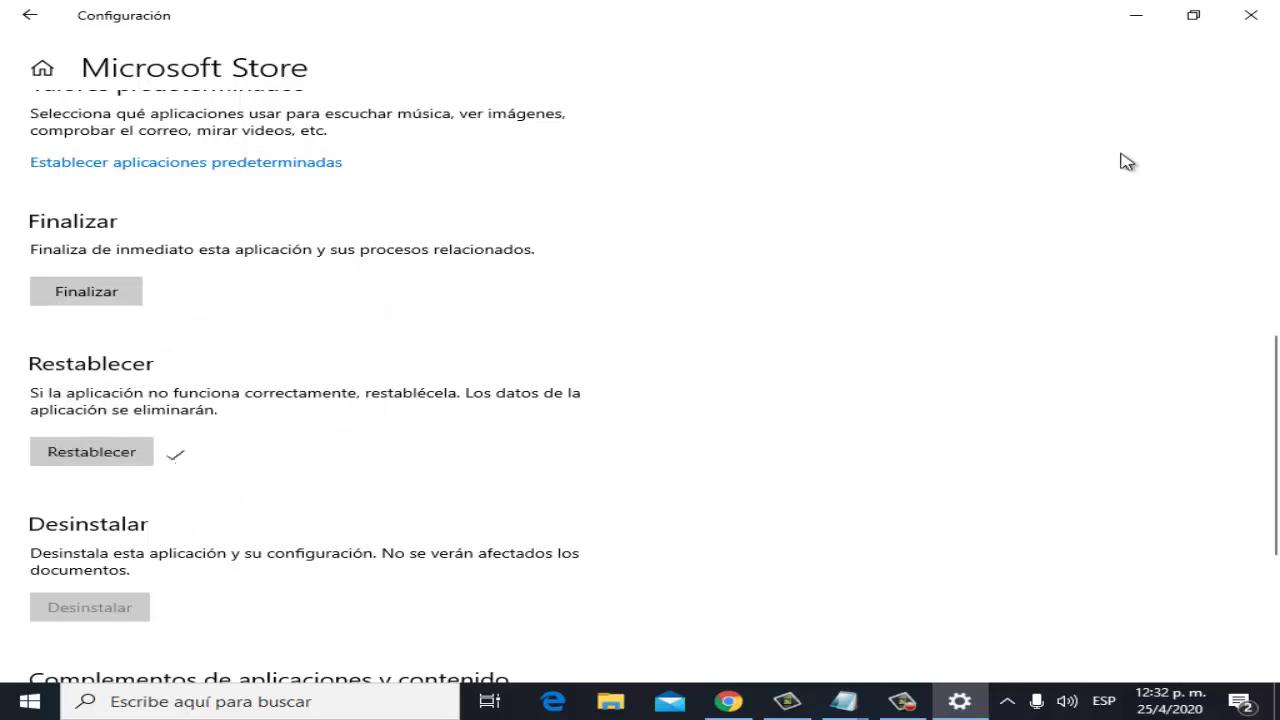
click(1262, 14)
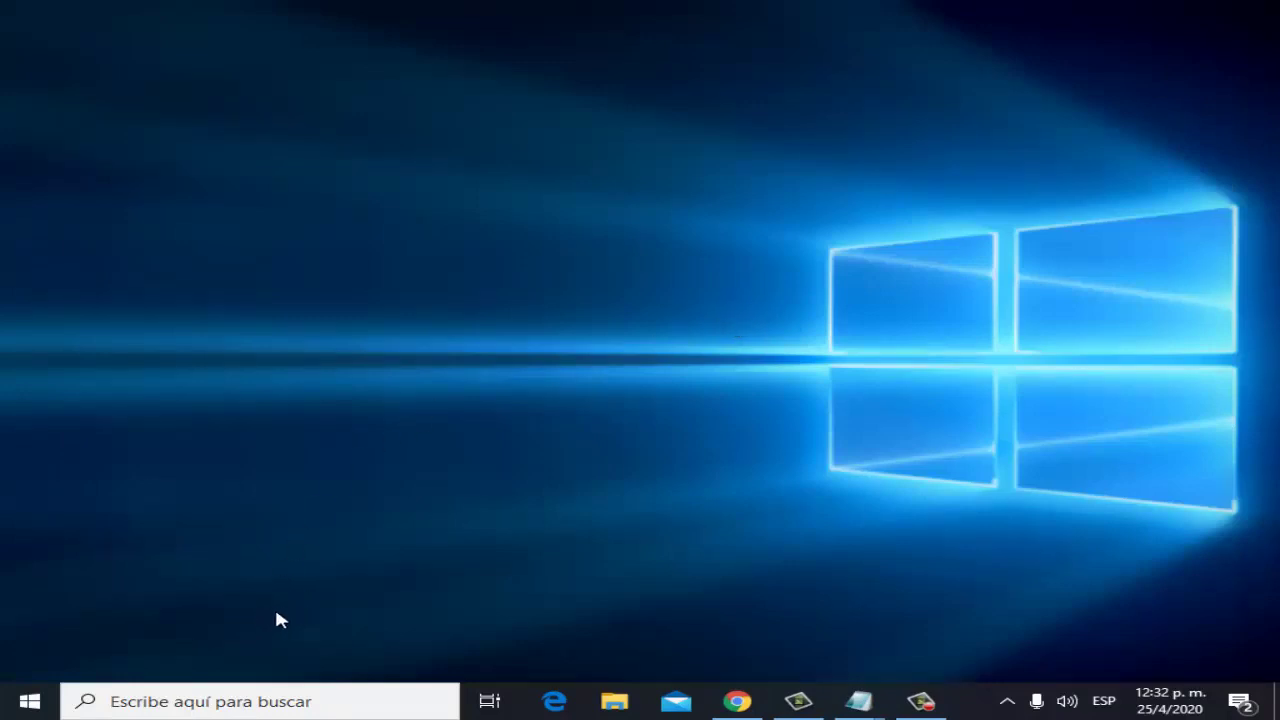
Run the wsreset command as administrator to clear the Store cache, and close its console window
click(228, 689)
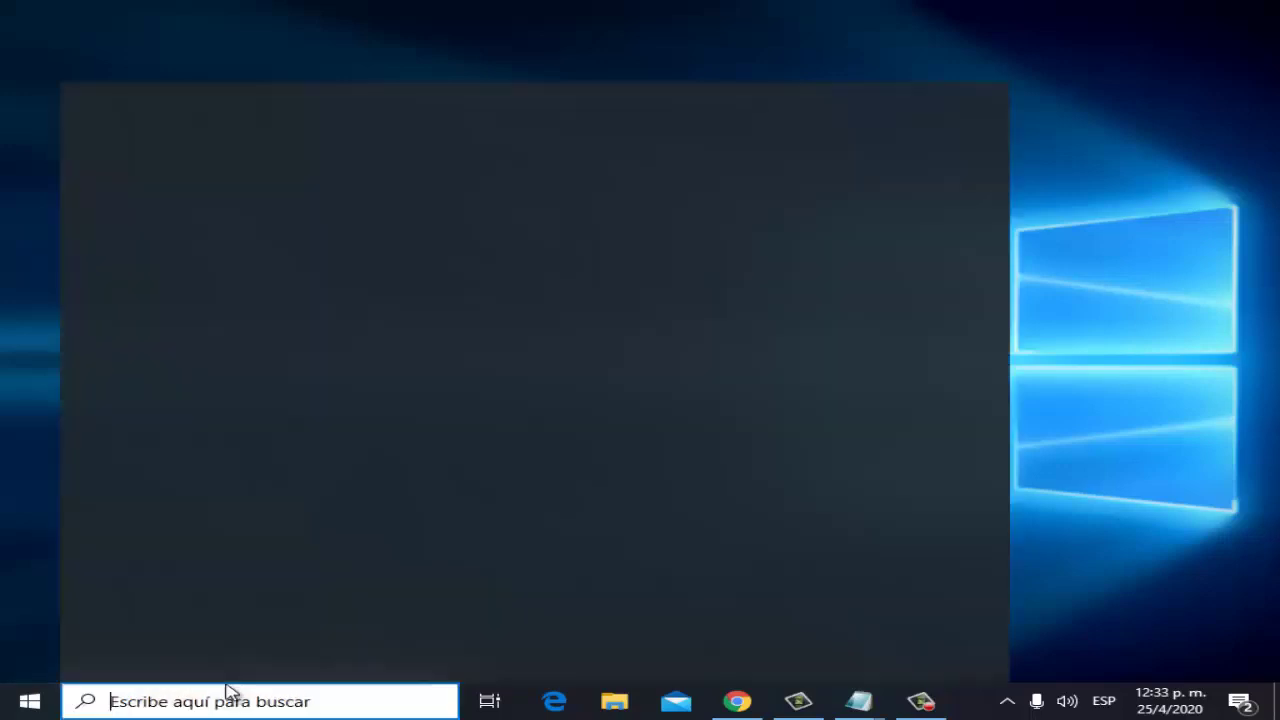
text(w)
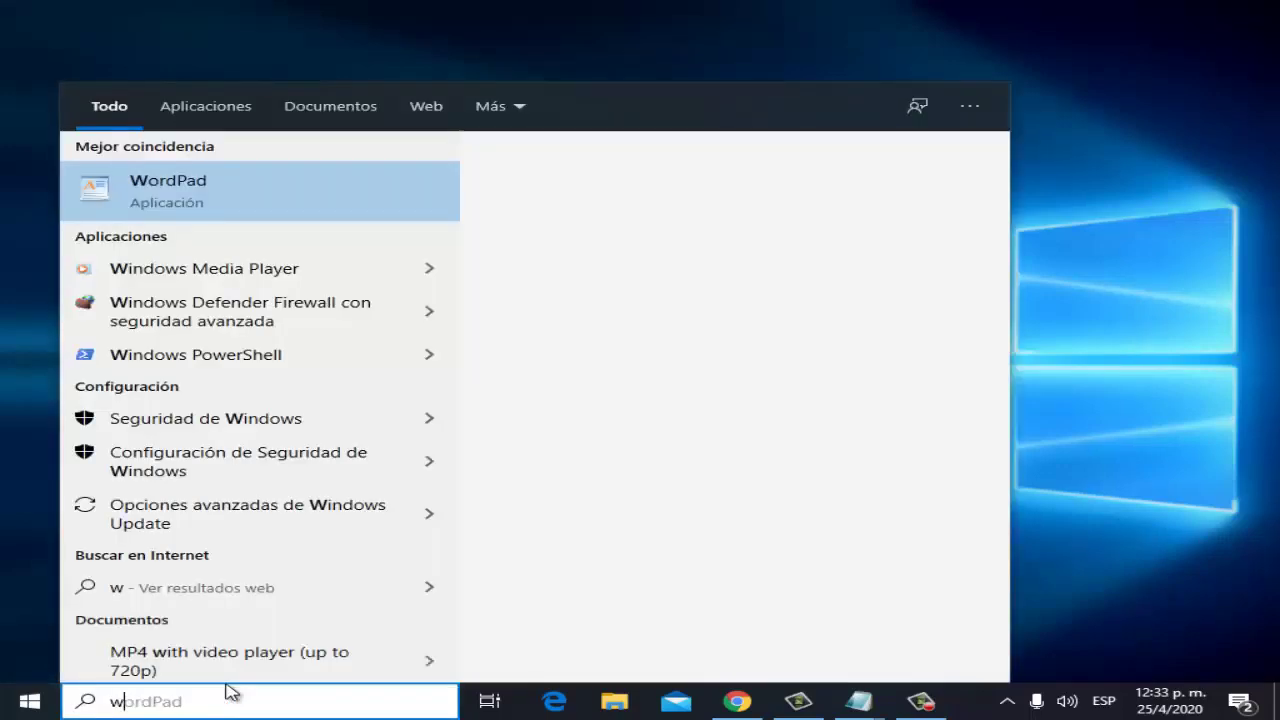
text(sreset)
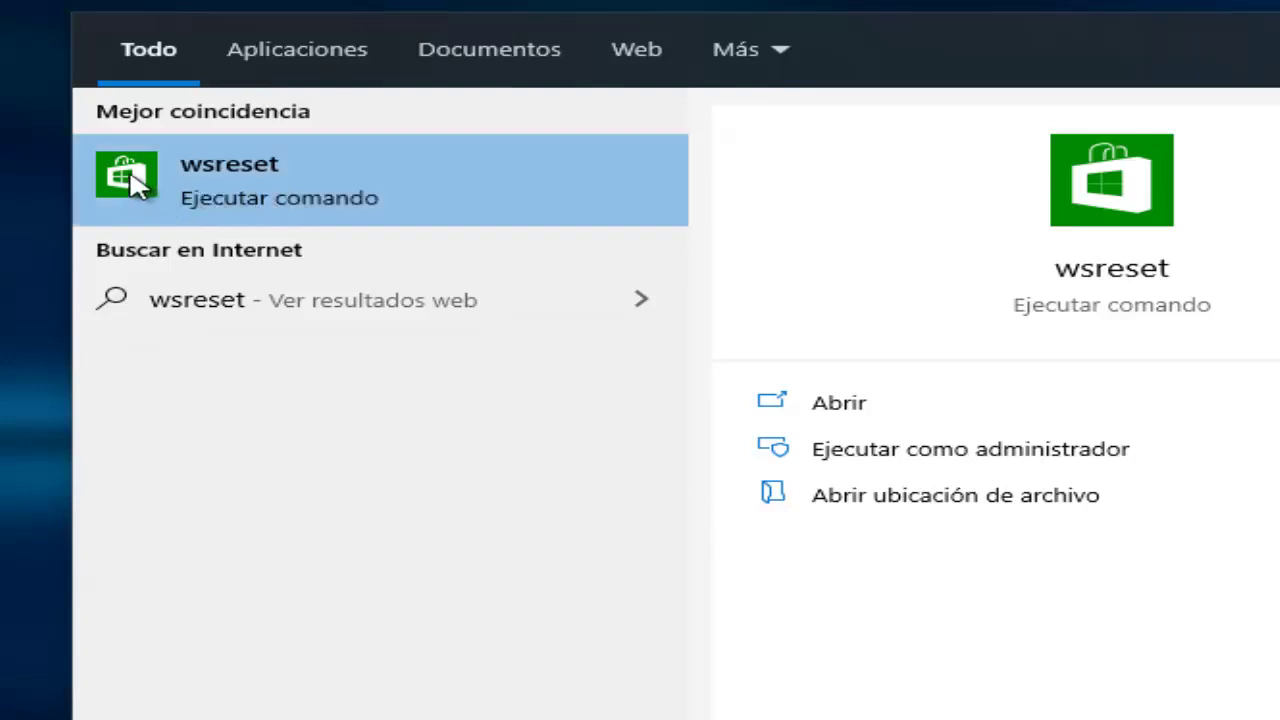
right_click(224, 193)
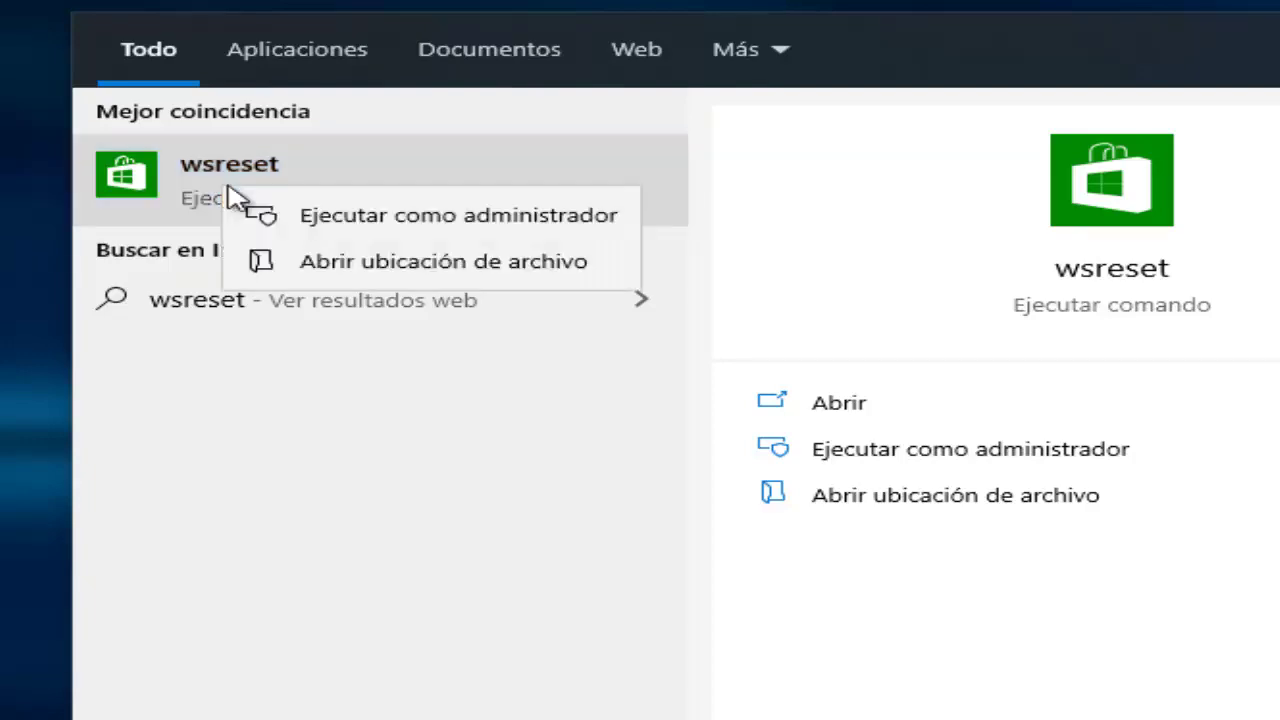
click(323, 214)
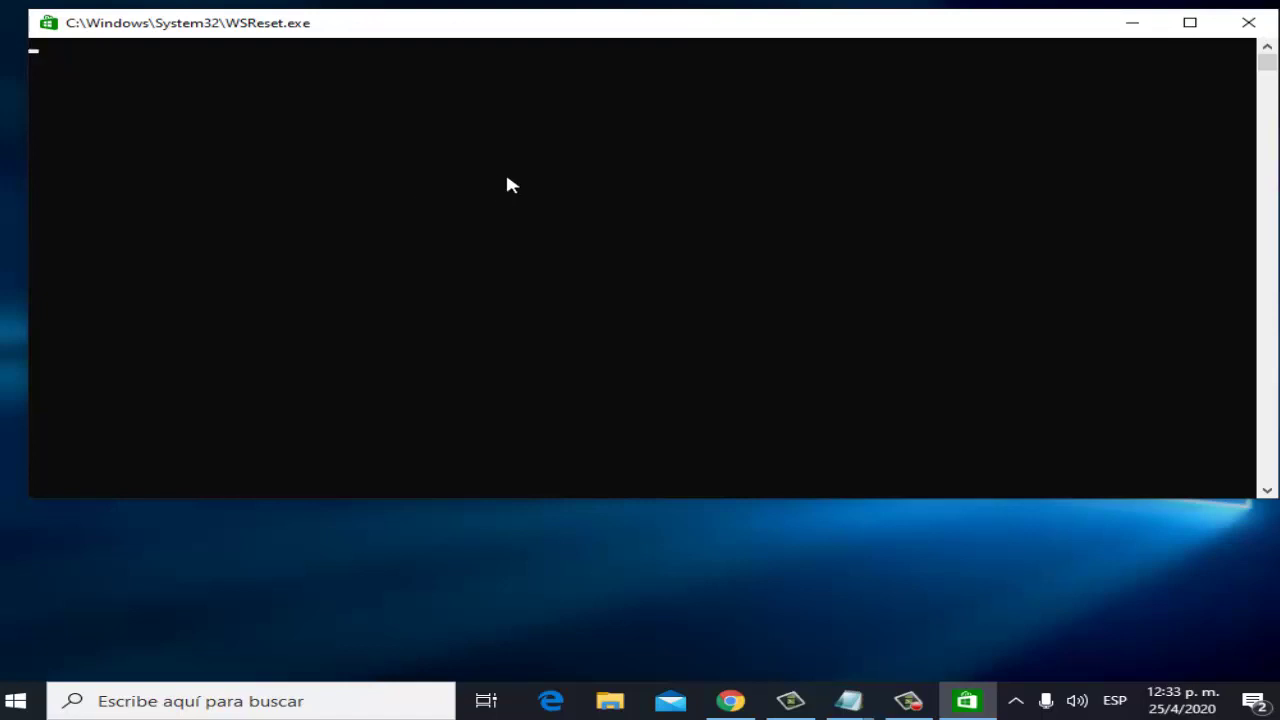
click(1245, 26)
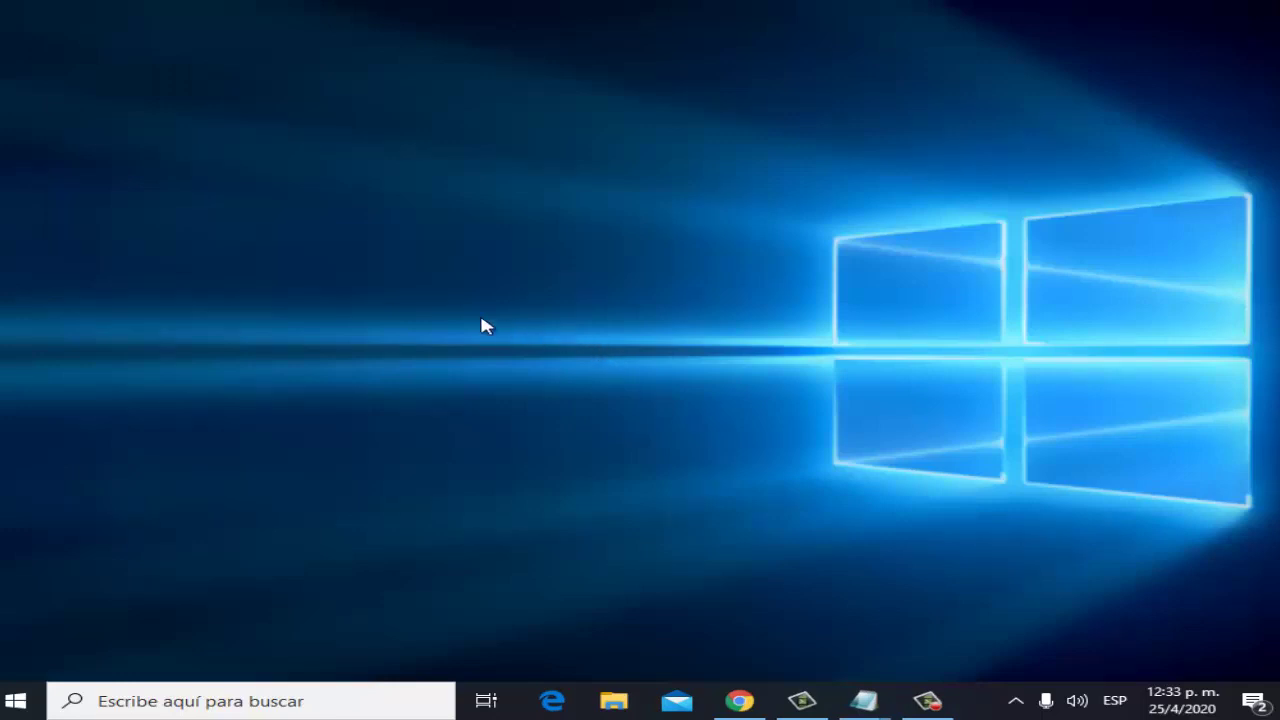
Search Windows for powershell and run Windows PowerShell as administrator
click(170, 690)
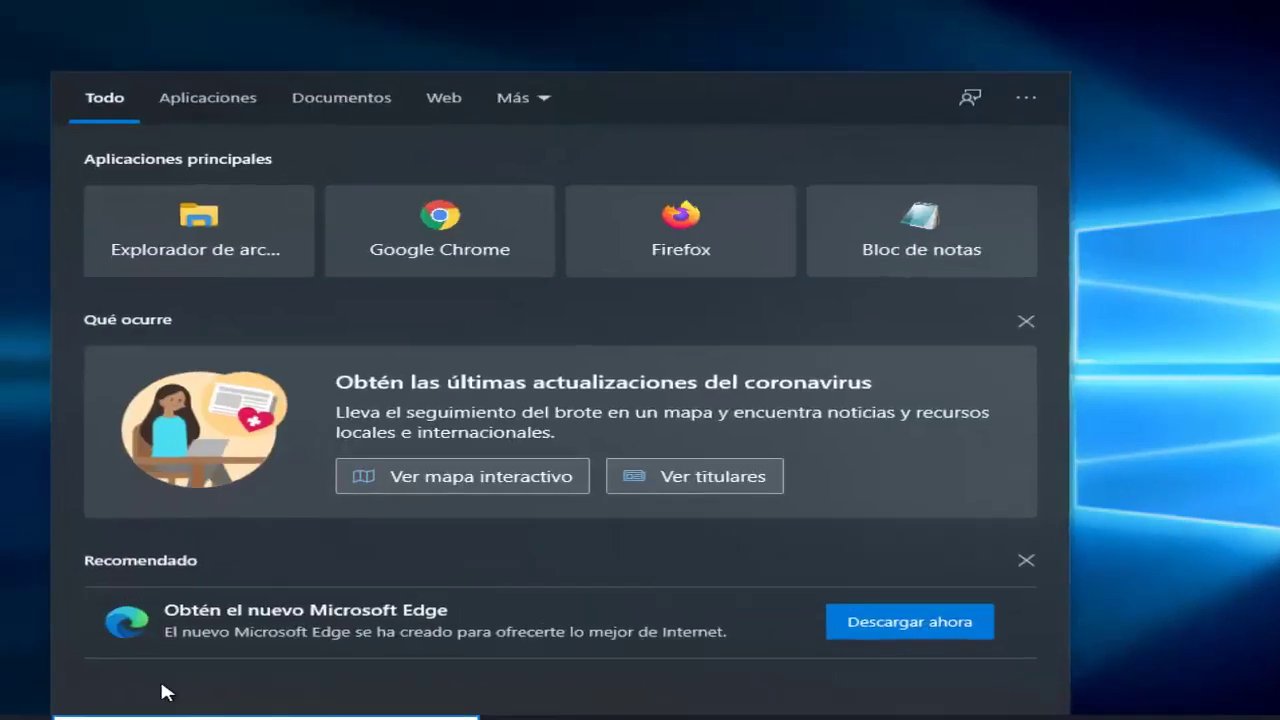
text(powershell)
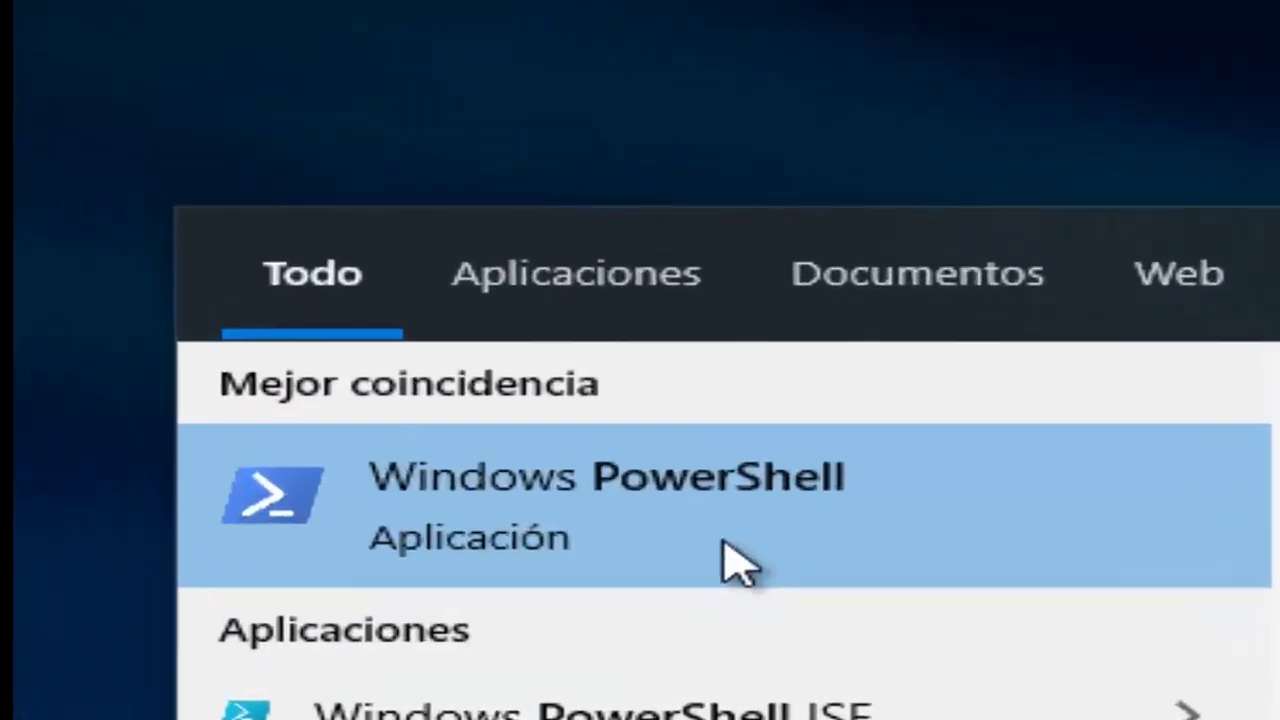
right_click(728, 560)
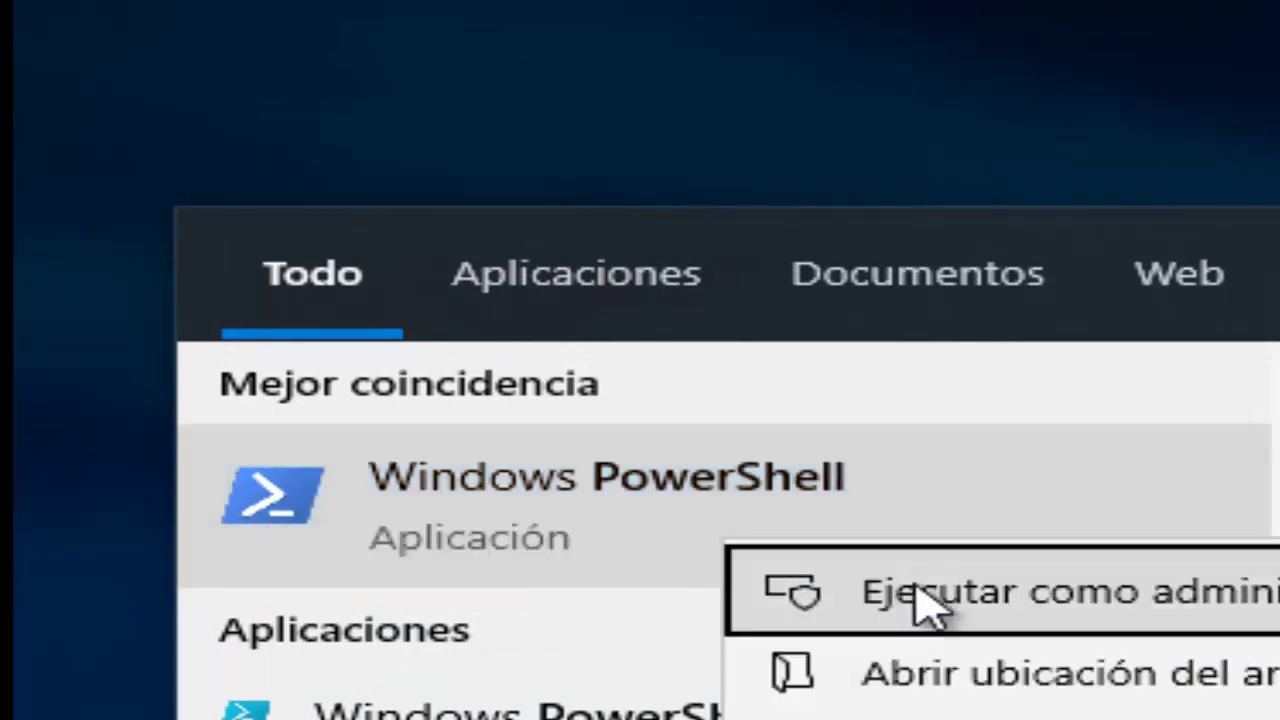
click(925, 592)
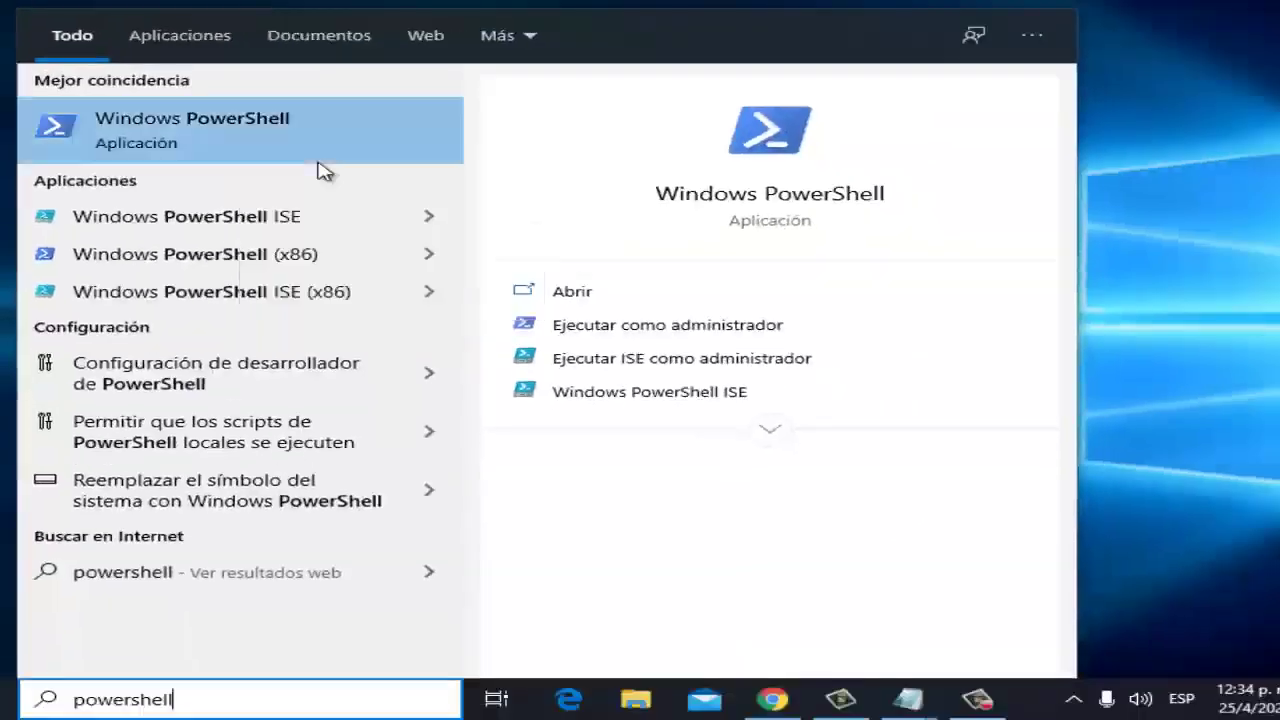
right_click(325, 170)
click(390, 163)
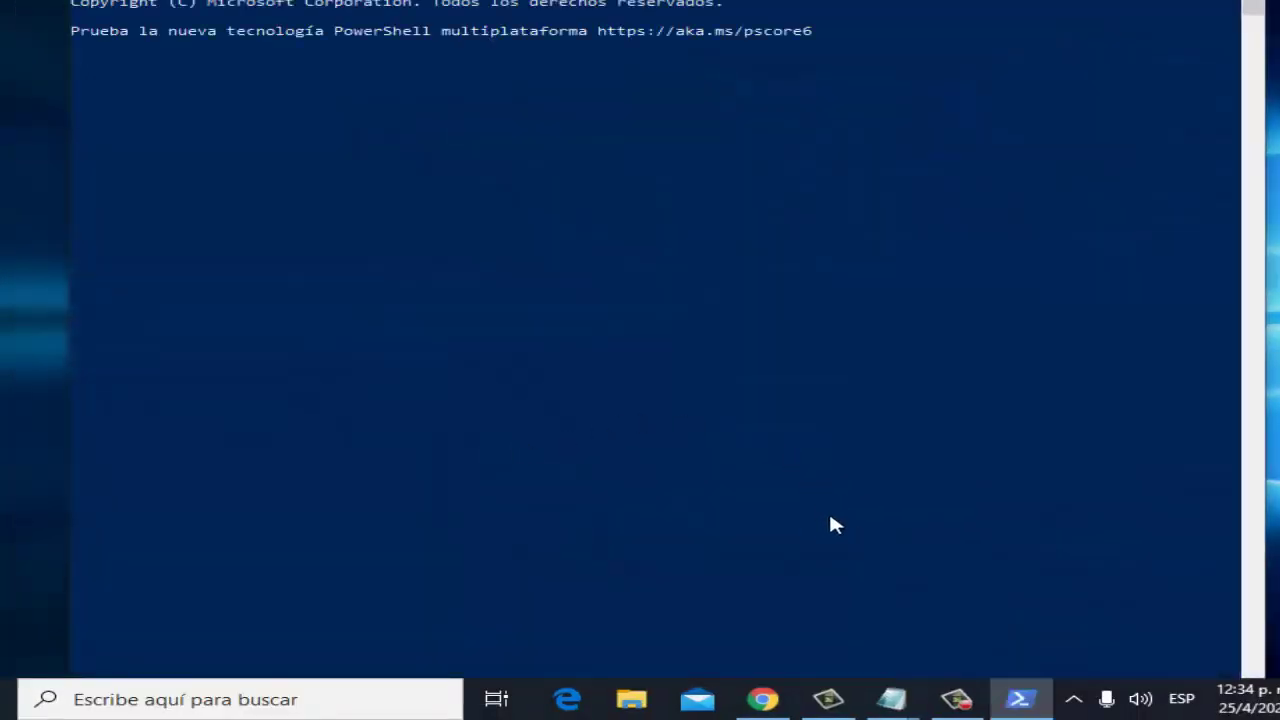
Switch to Notepad and copy the entire selected script that re-registers the provisioned apps
mouse_move(891, 699)
click(975, 650)
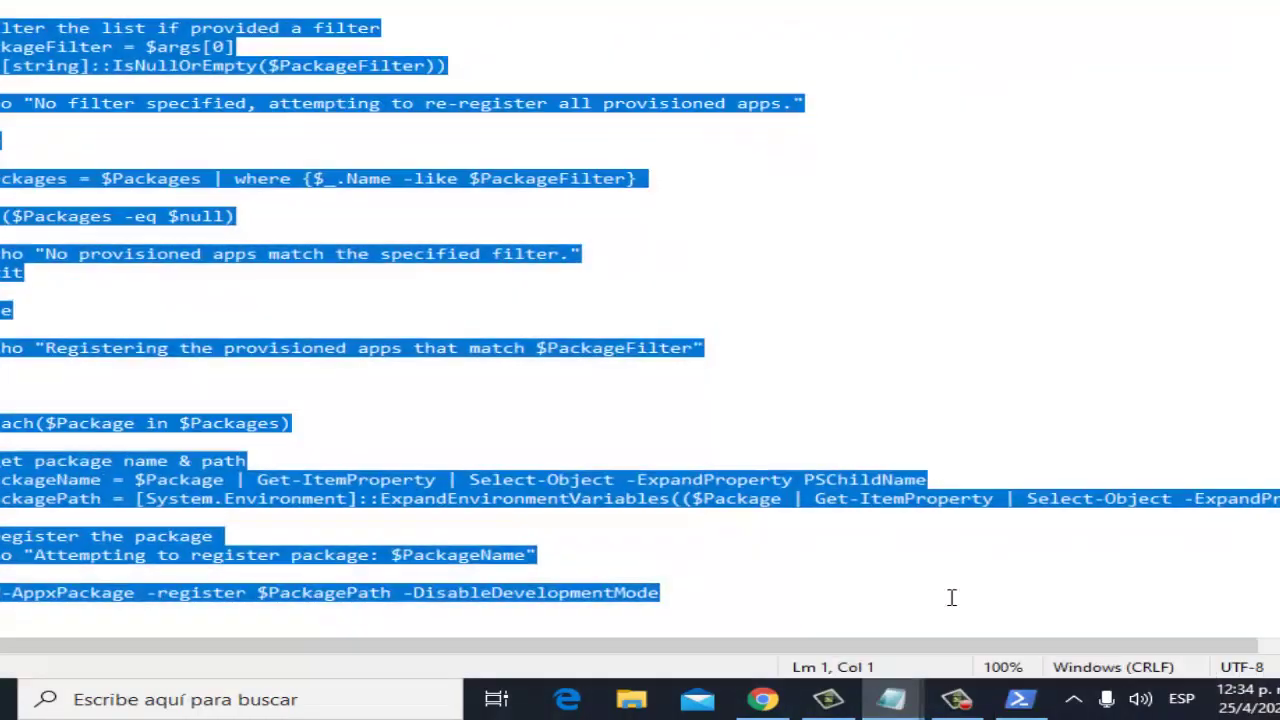
right_click(145, 33)
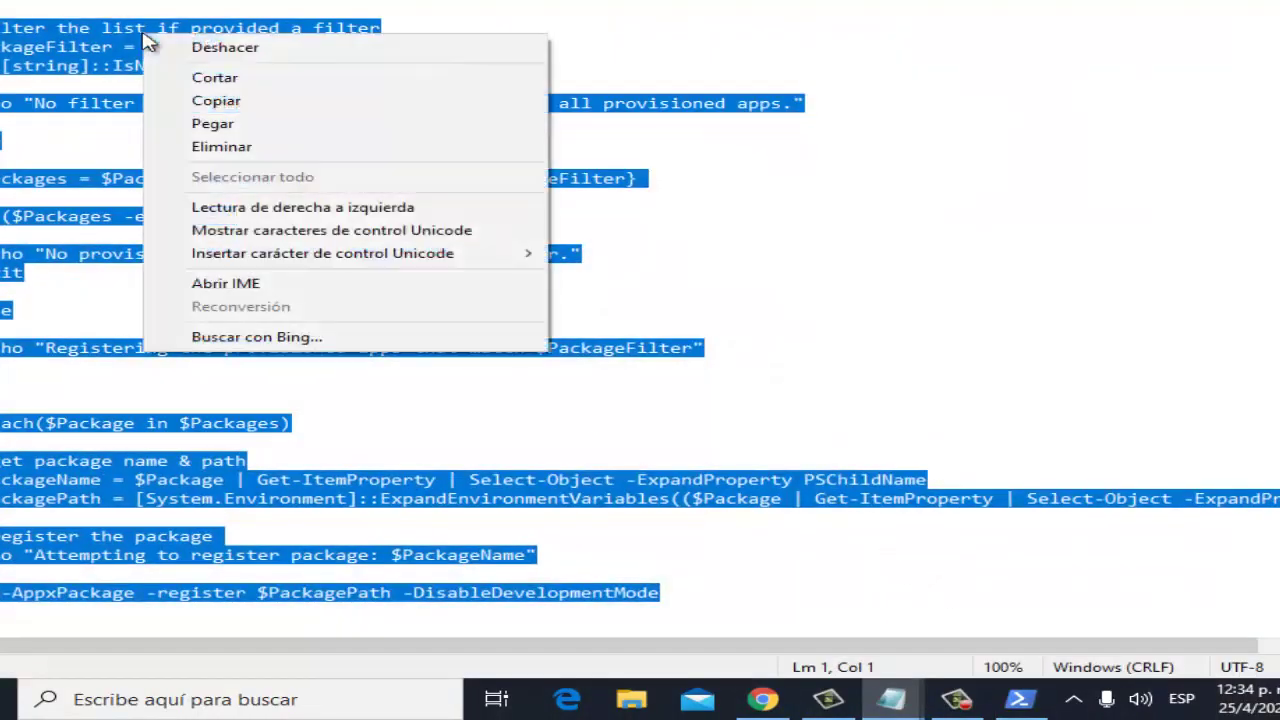
click(282, 110)
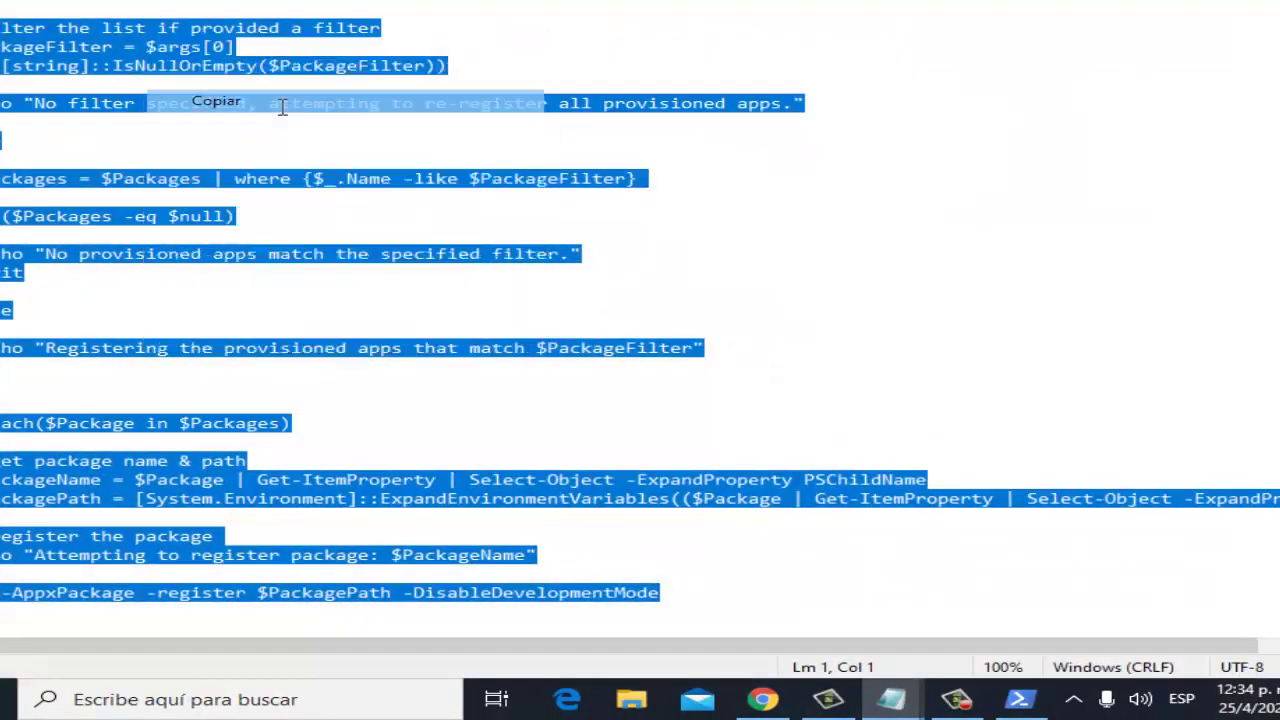
Paste the copied re-registration script into the administrator PowerShell window, review its output and minimize the window
key(alt+Tab)
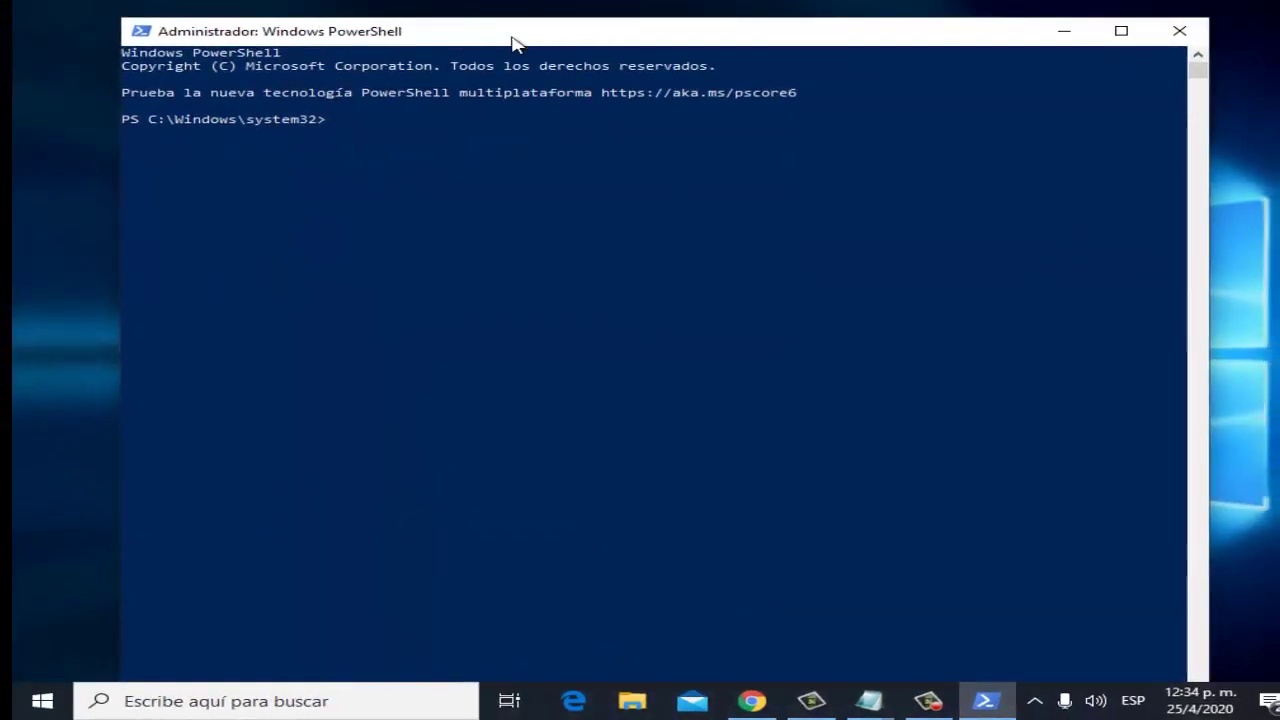
right_click(477, 37)
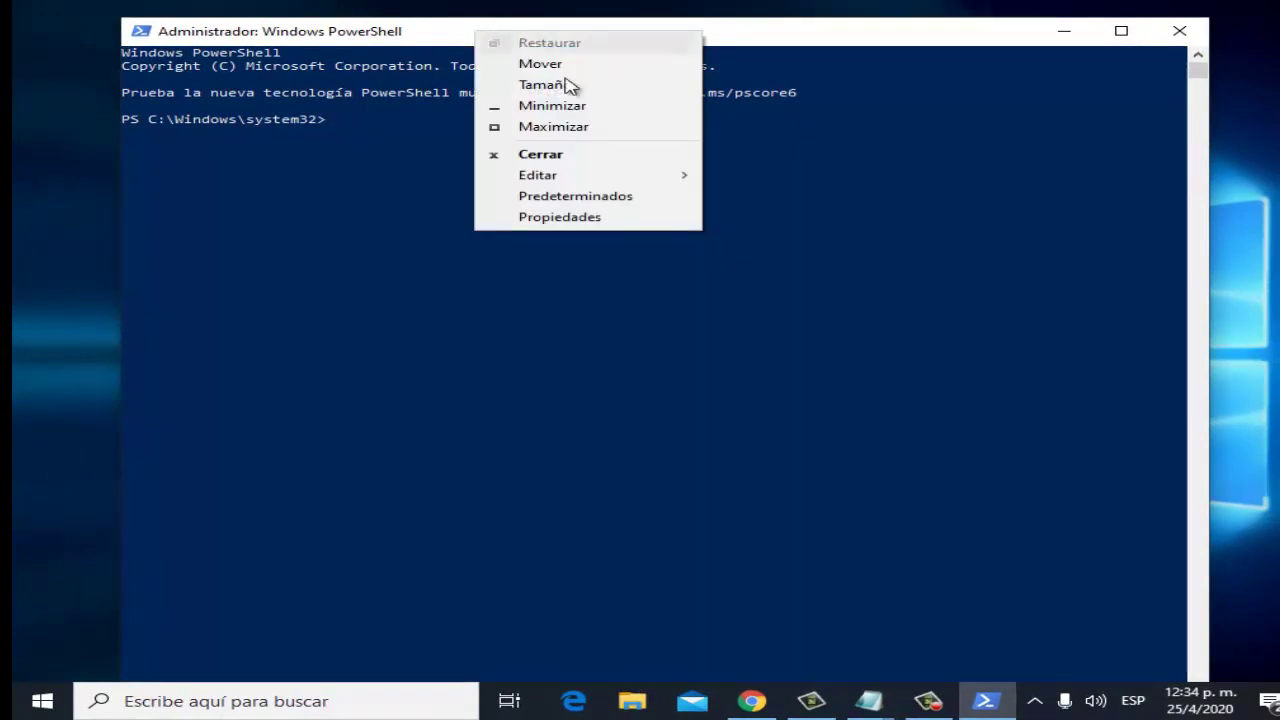
mouse_move(594, 177)
click(758, 220)
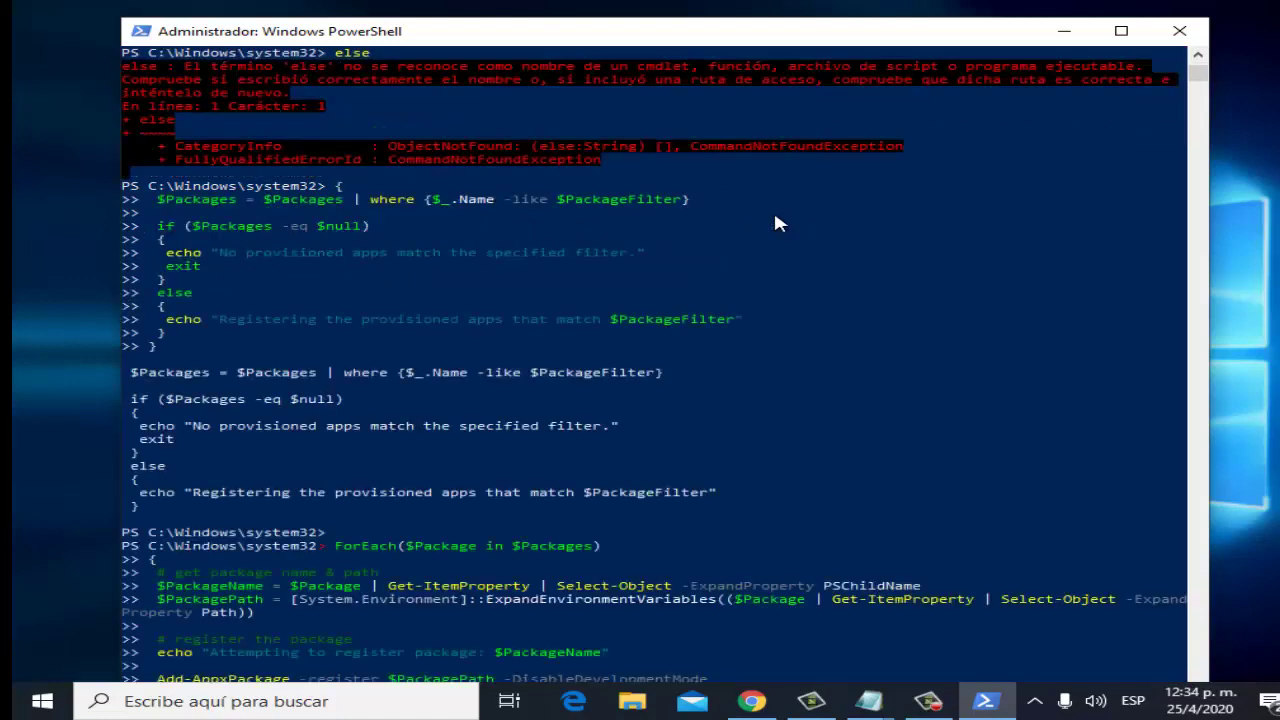
scroll(740, 270, down, 3)
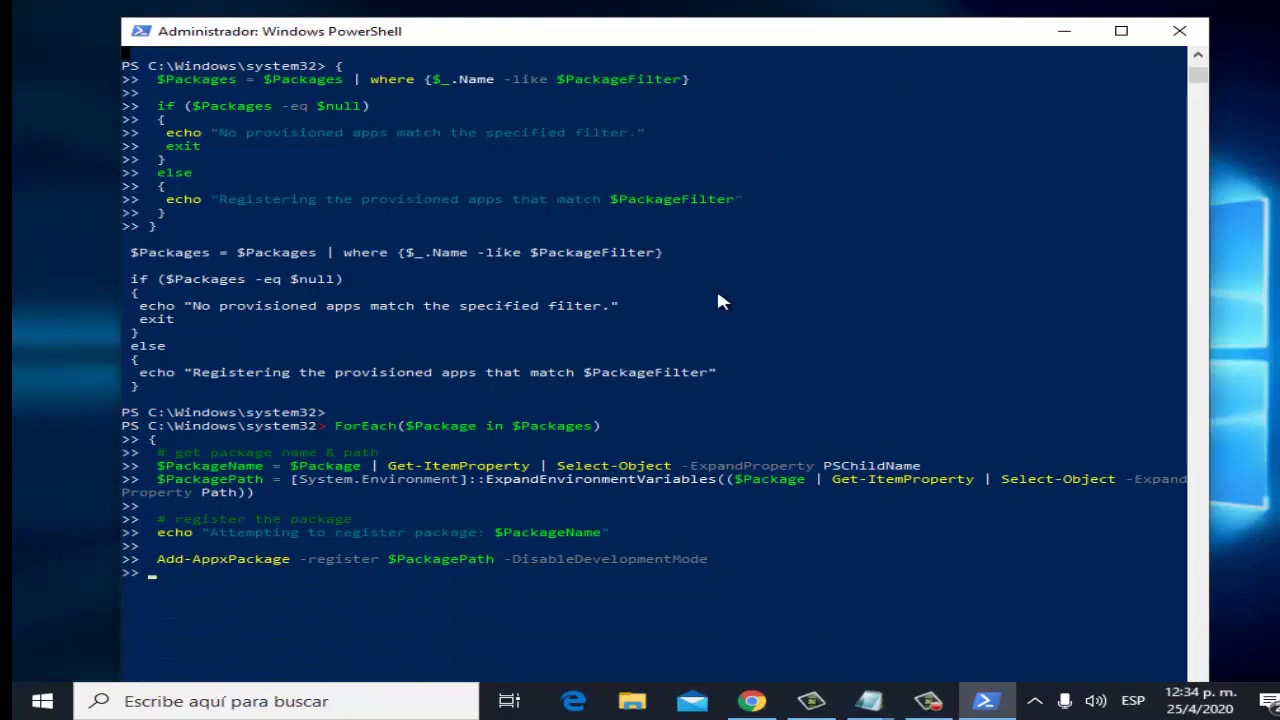
scroll(718, 301, up, 3)
scroll(712, 316, down, 1)
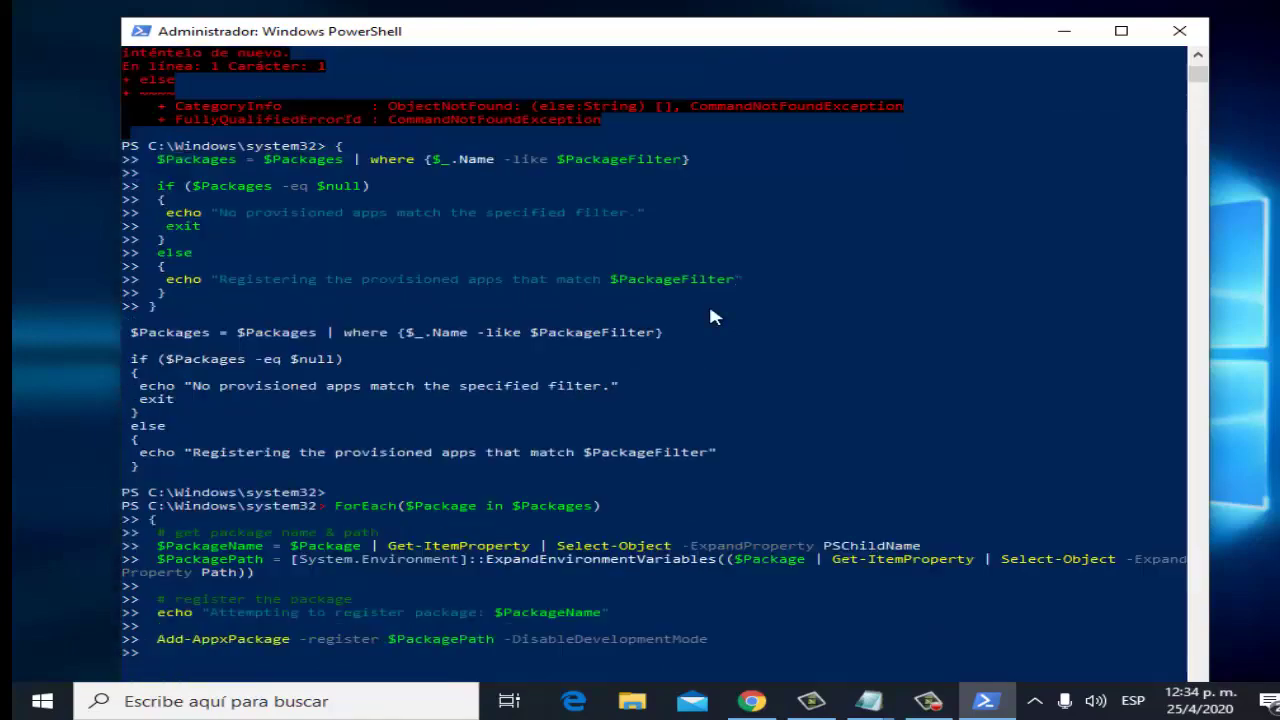
scroll(711, 315, down, 3)
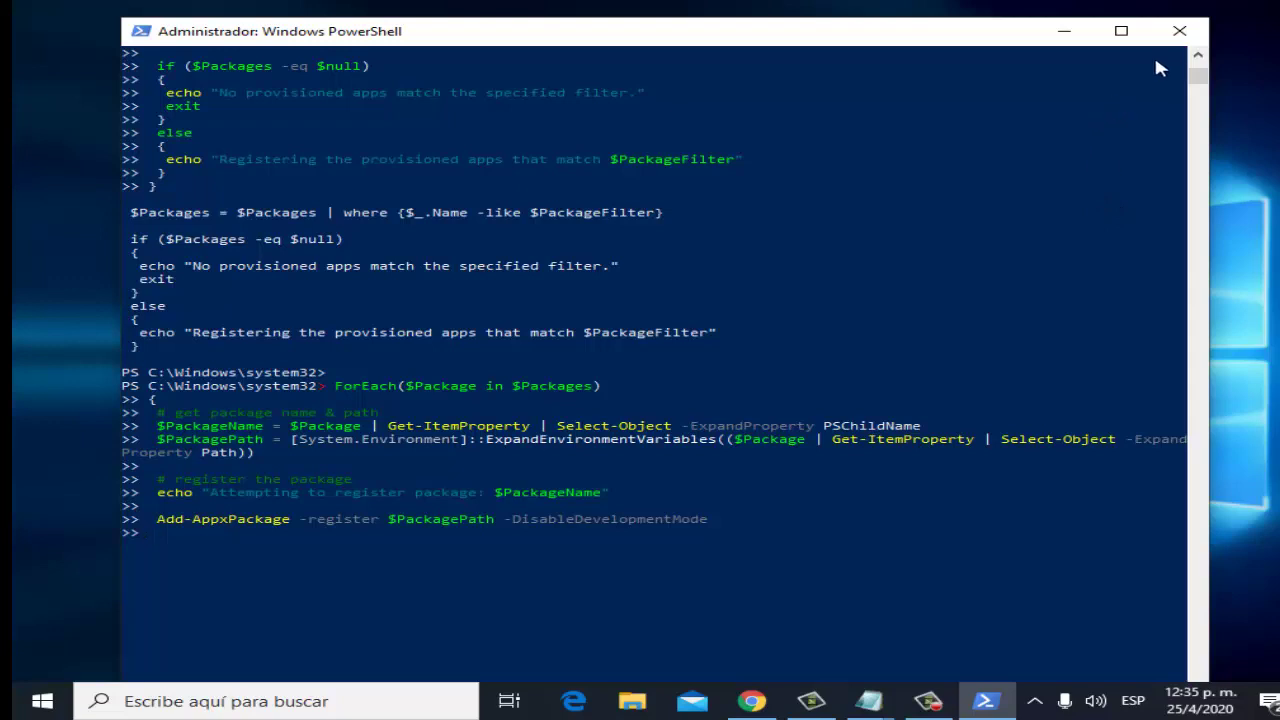
click(1077, 35)
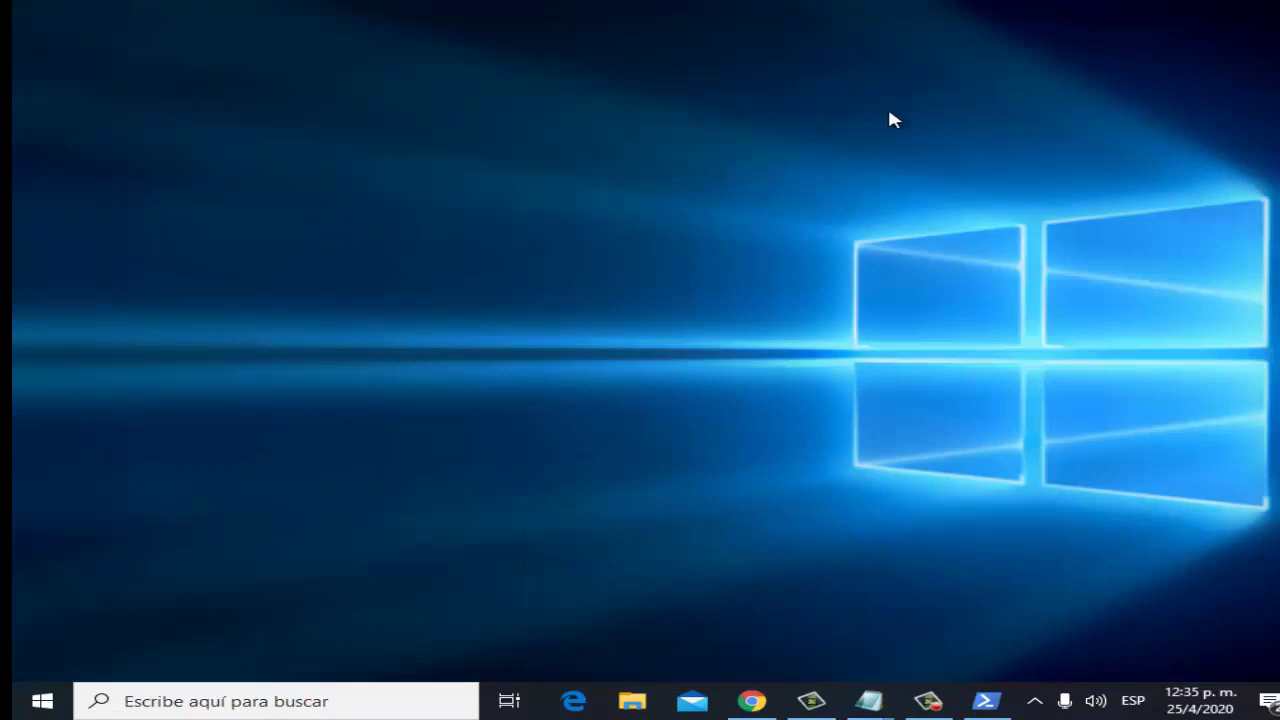
Search Windows for panel de control and, through Redes e Internet and its Centro de redes y recursos compartidos, open the adapter settings
click(236, 703)
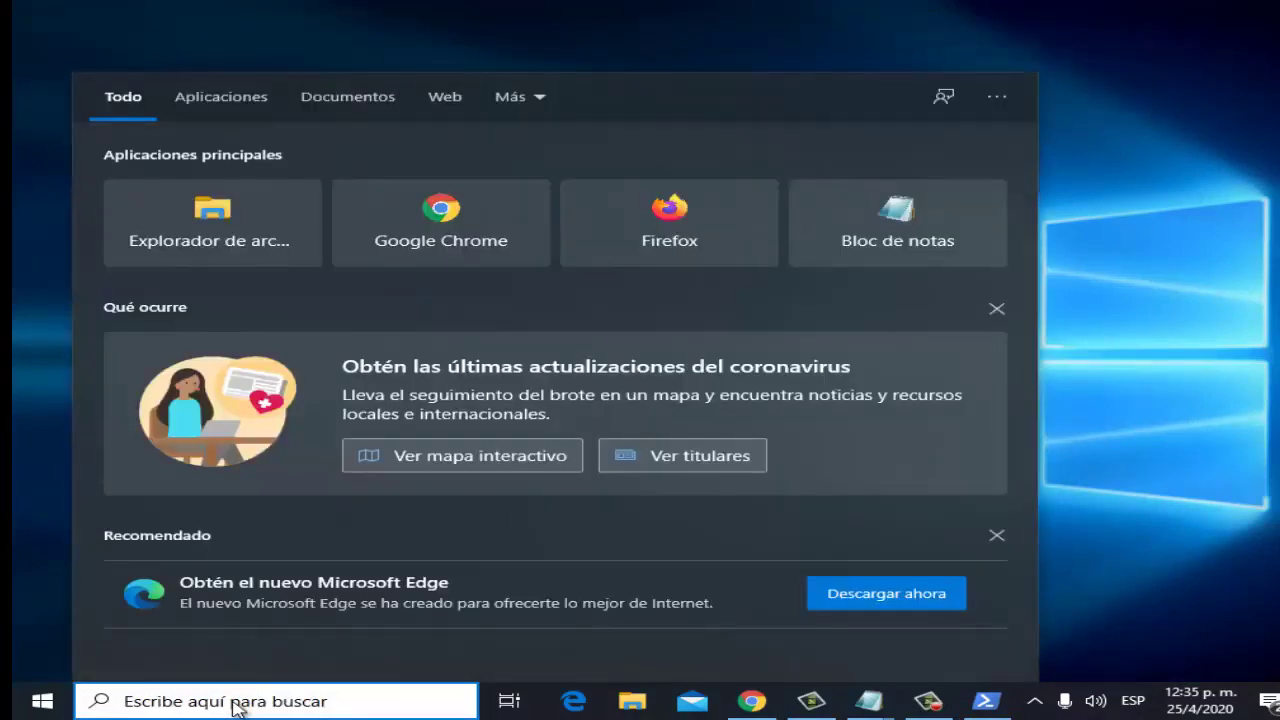
text(panel de control)
click(241, 196)
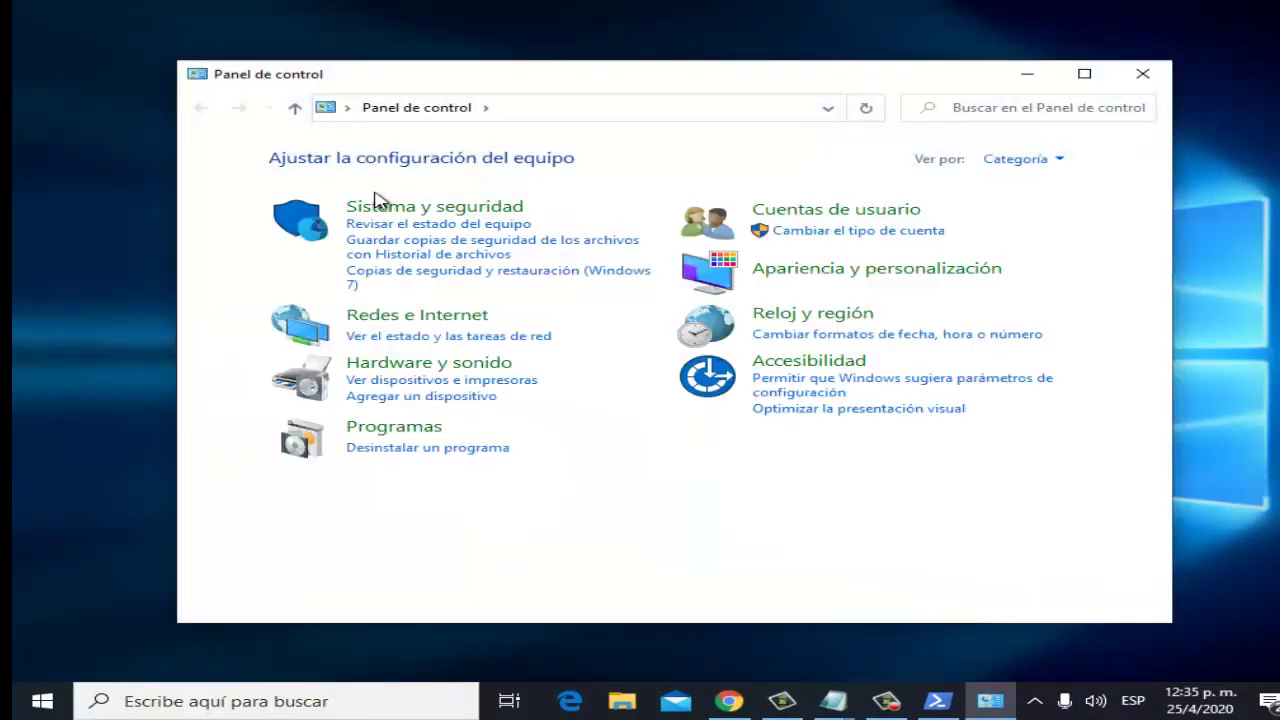
click(425, 319)
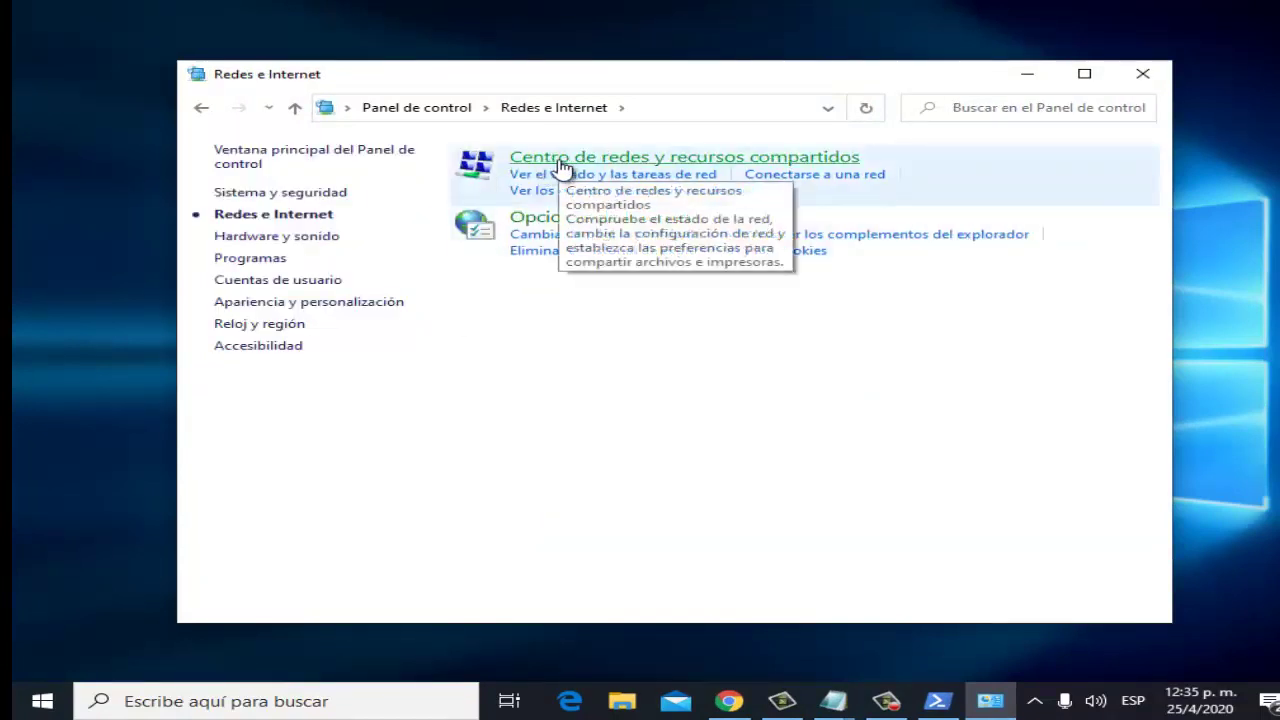
click(562, 160)
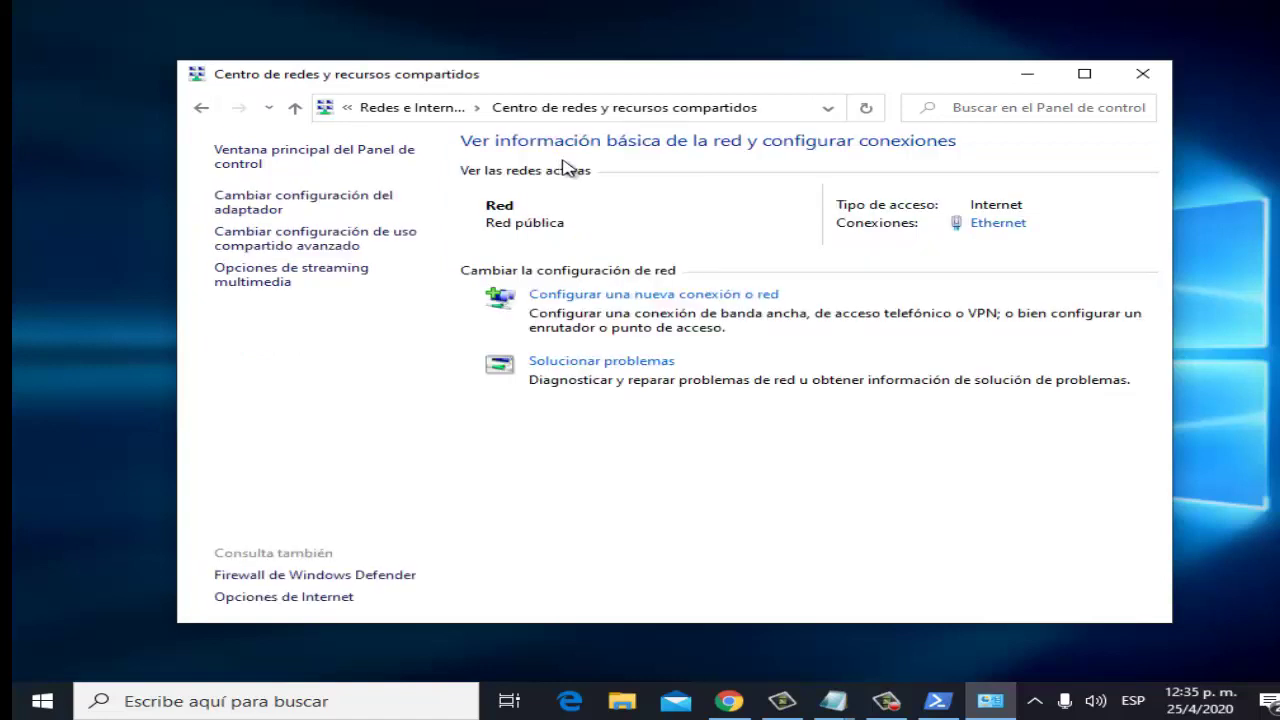
click(297, 201)
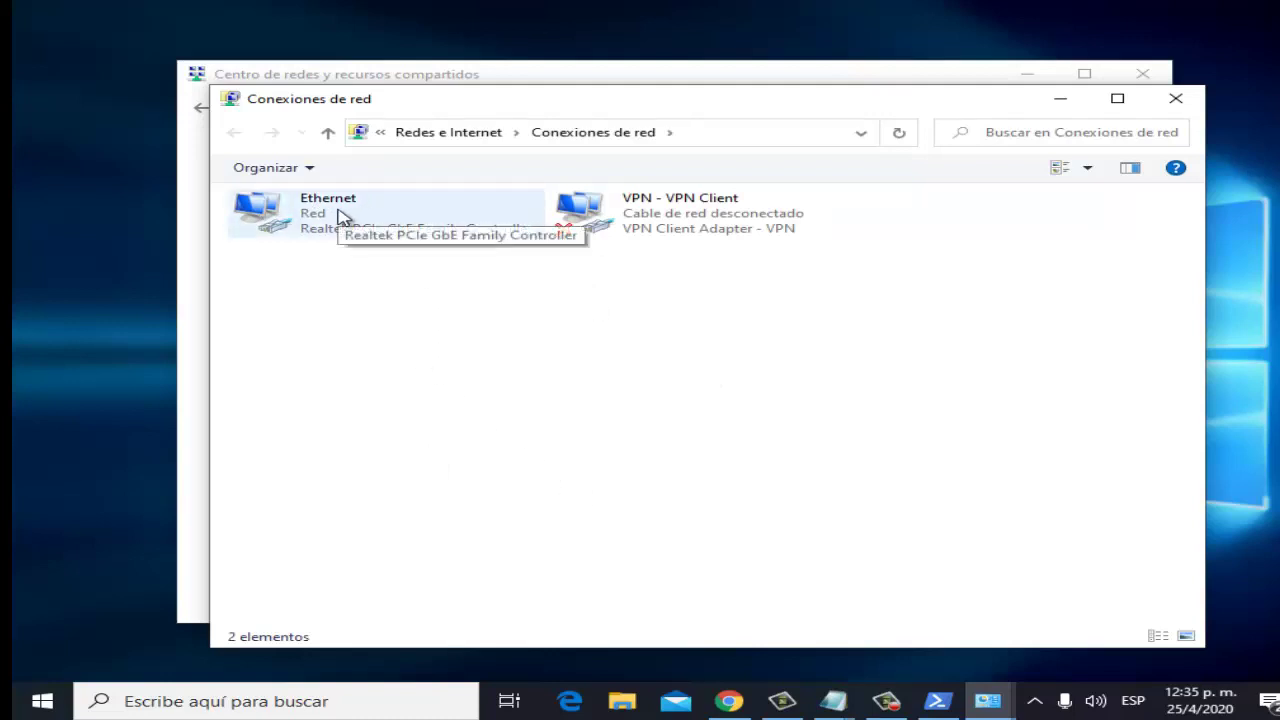
Open the properties of Internet protocol version 4 (TCP/IPv4) for the Ethernet adapter
right_click(305, 212)
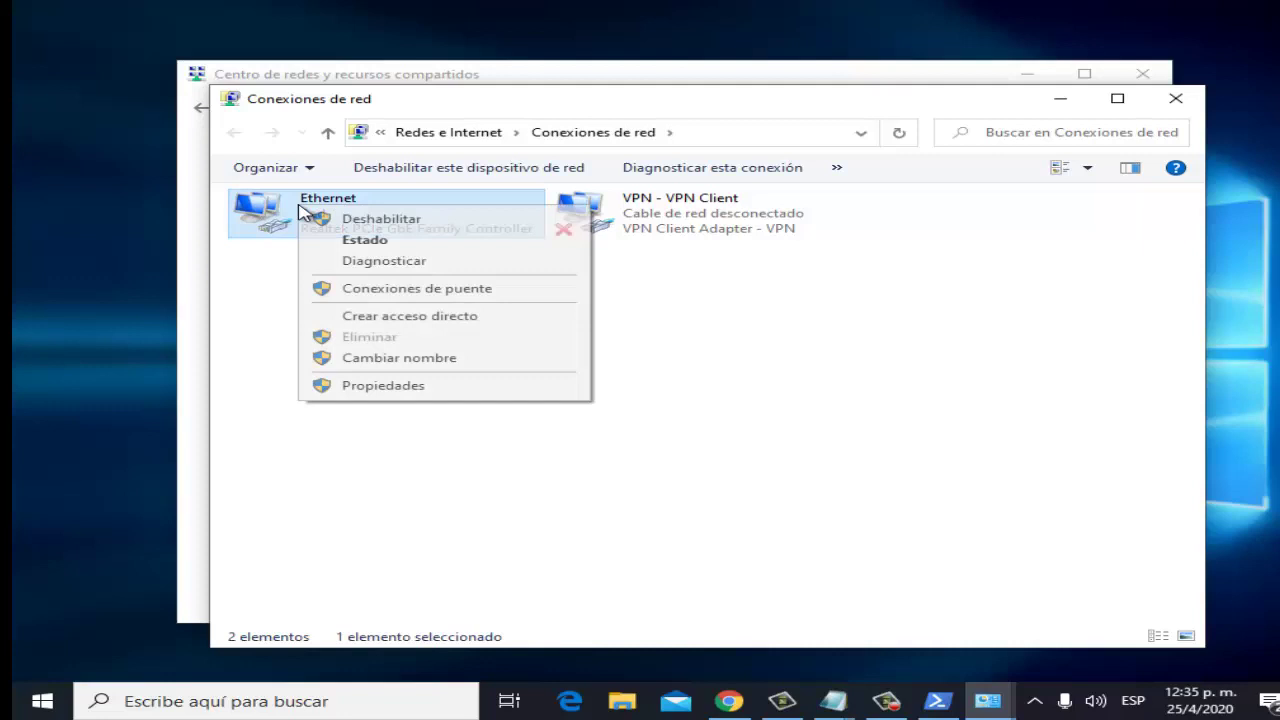
click(366, 391)
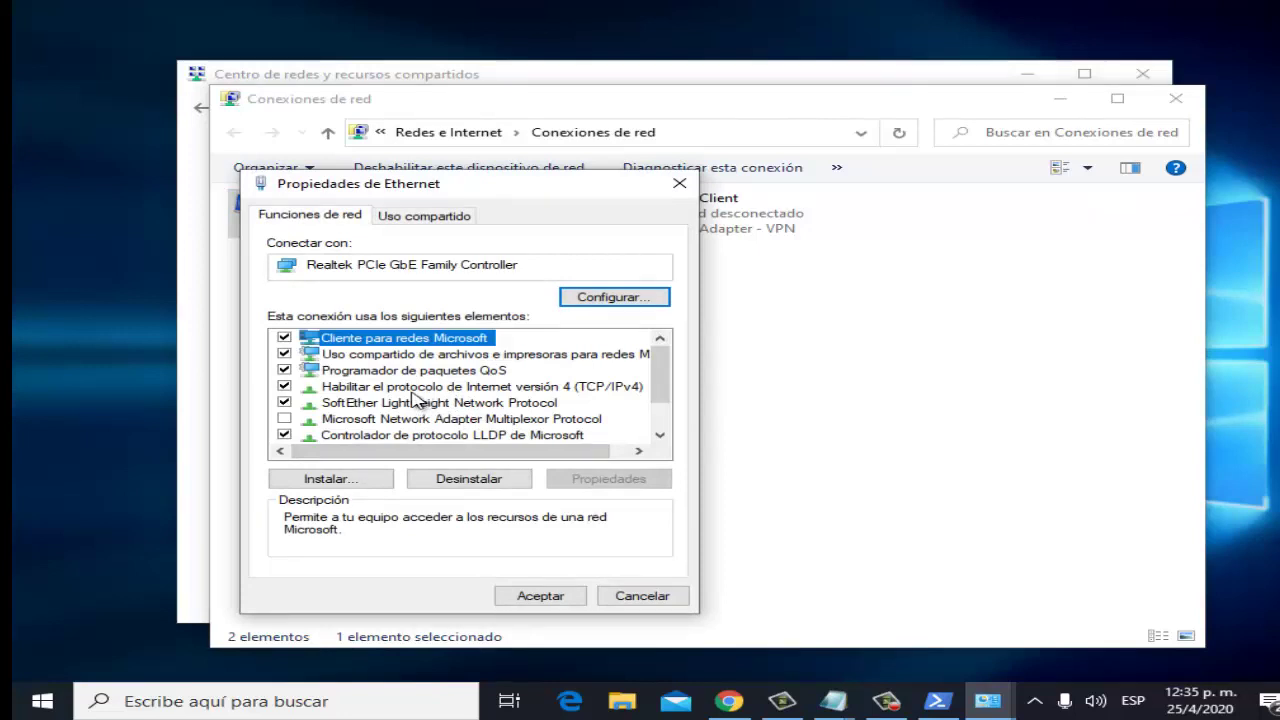
click(411, 388)
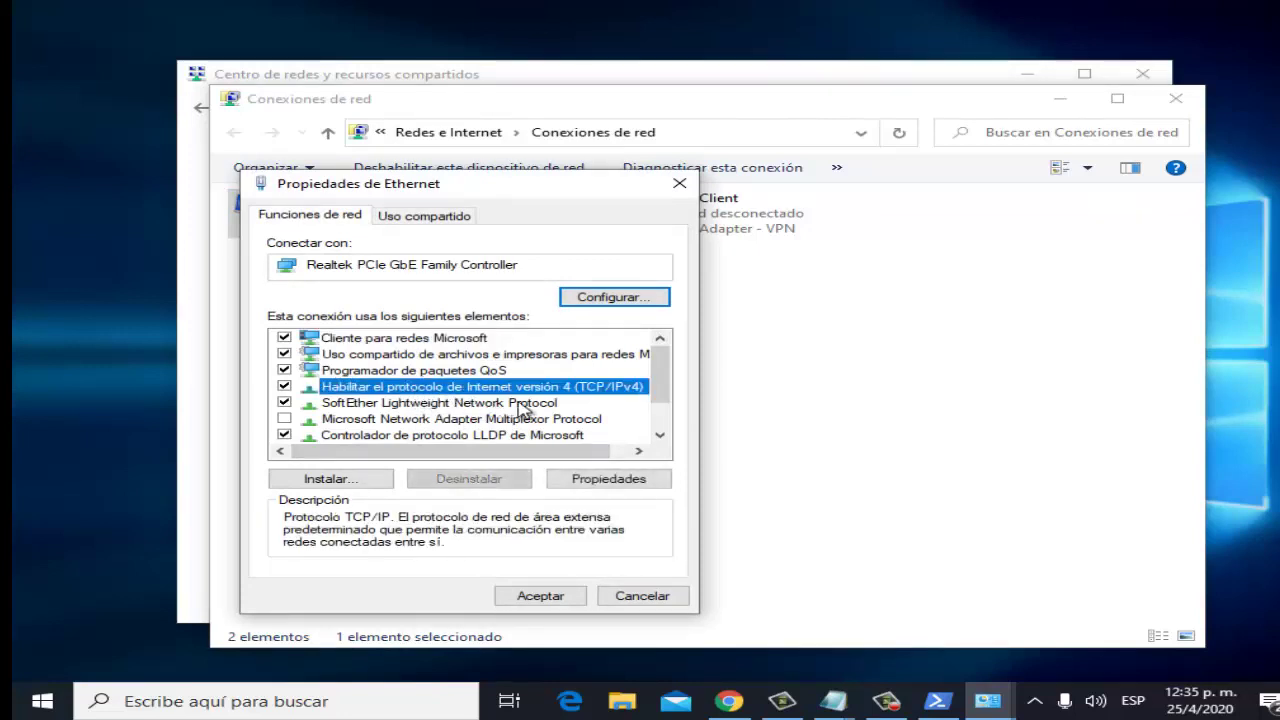
click(600, 482)
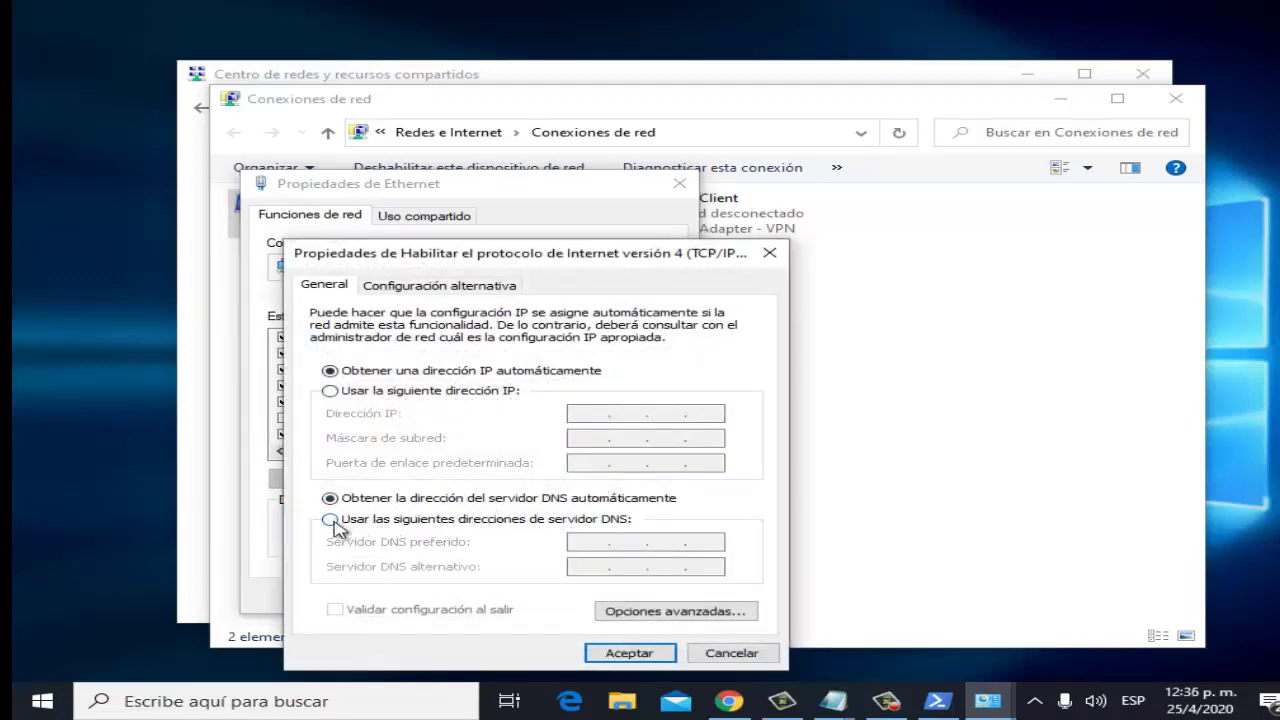
Use manual DNS servers 1.1.1.1 (preferred) and 1.0.0.1 (alternate), enable validating the settings on exit, and accept the IPv4 properties
click(331, 520)
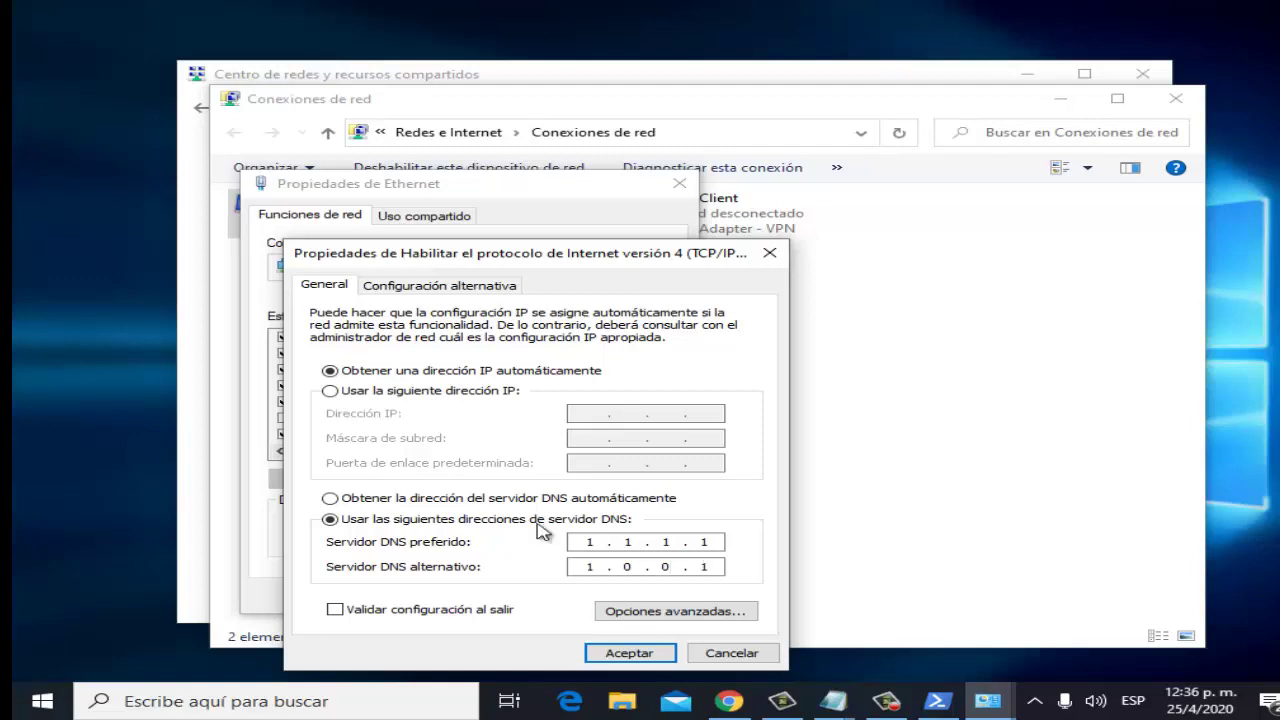
click(336, 610)
click(637, 655)
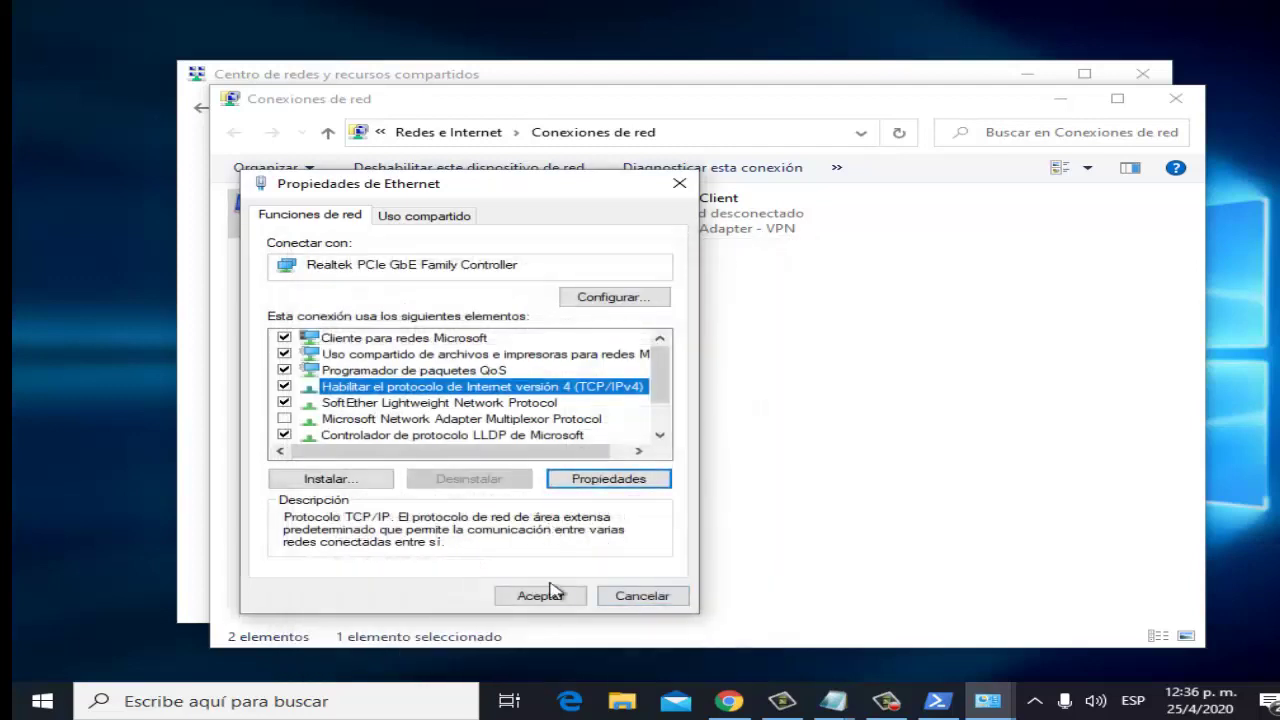
Cancel out of the Ethernet properties and close the Conexiones de red and Centro de redes y recursos compartidos windows
click(663, 603)
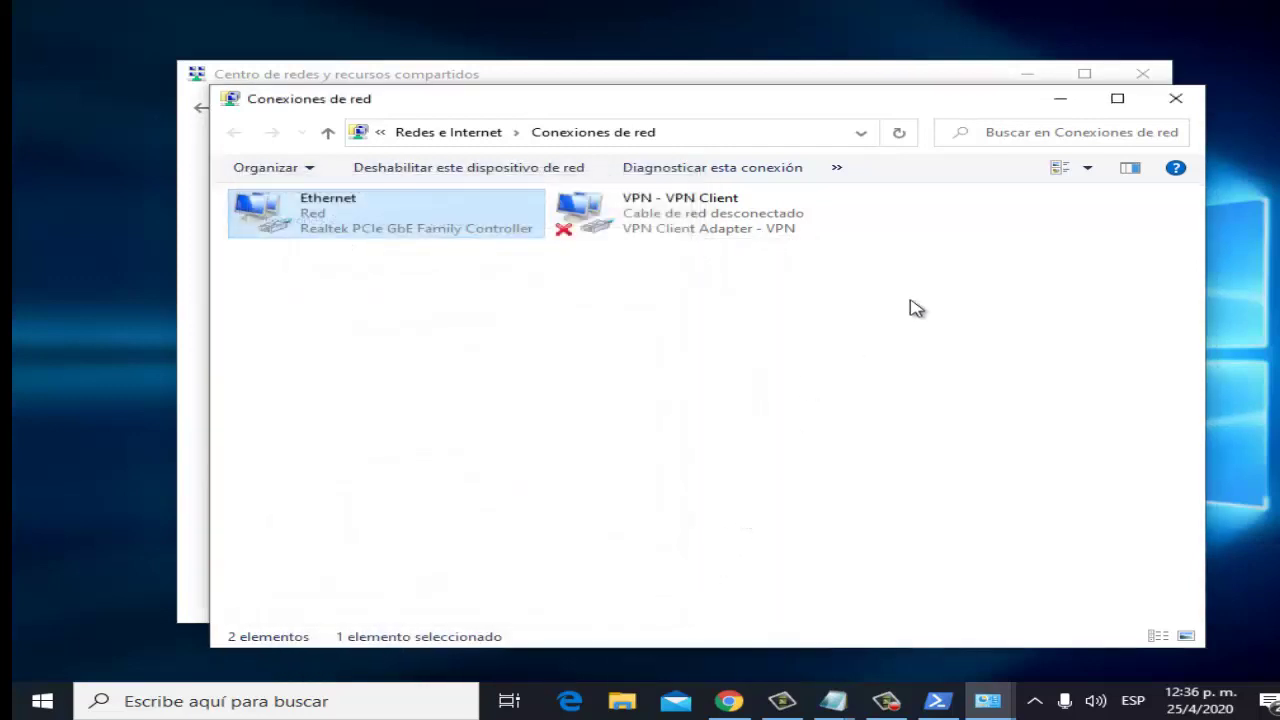
click(1172, 102)
click(1142, 73)
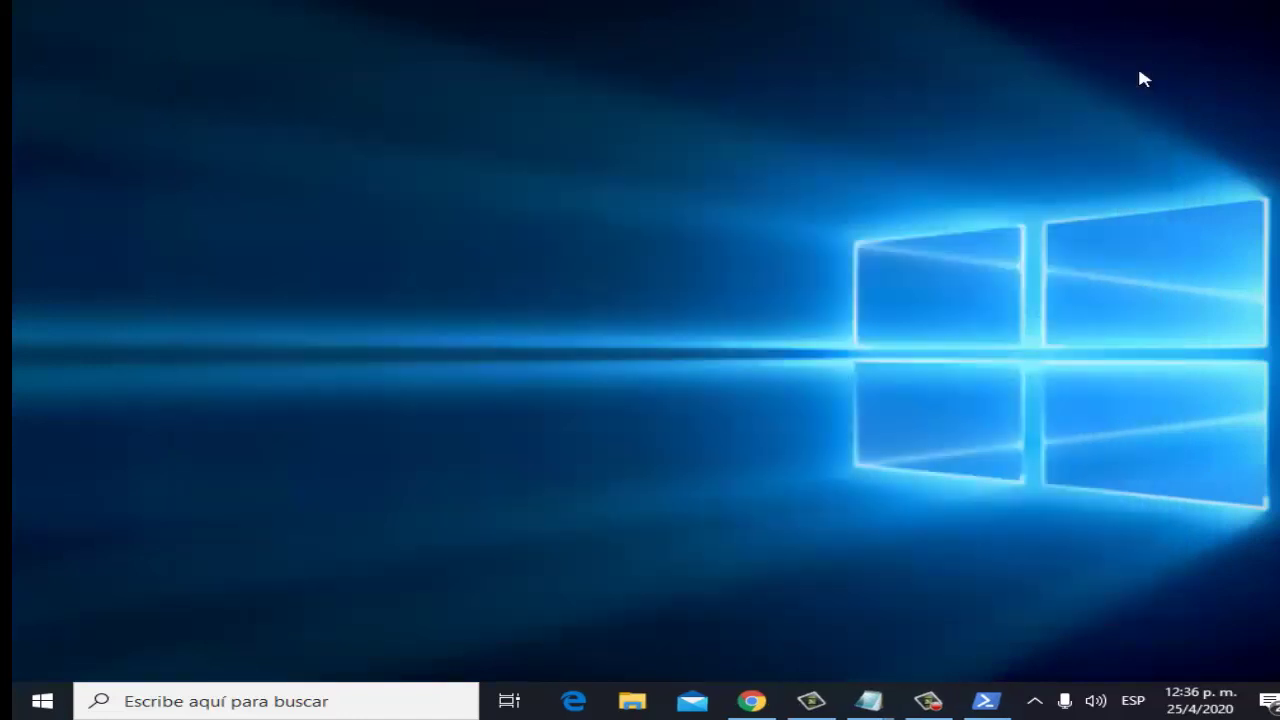